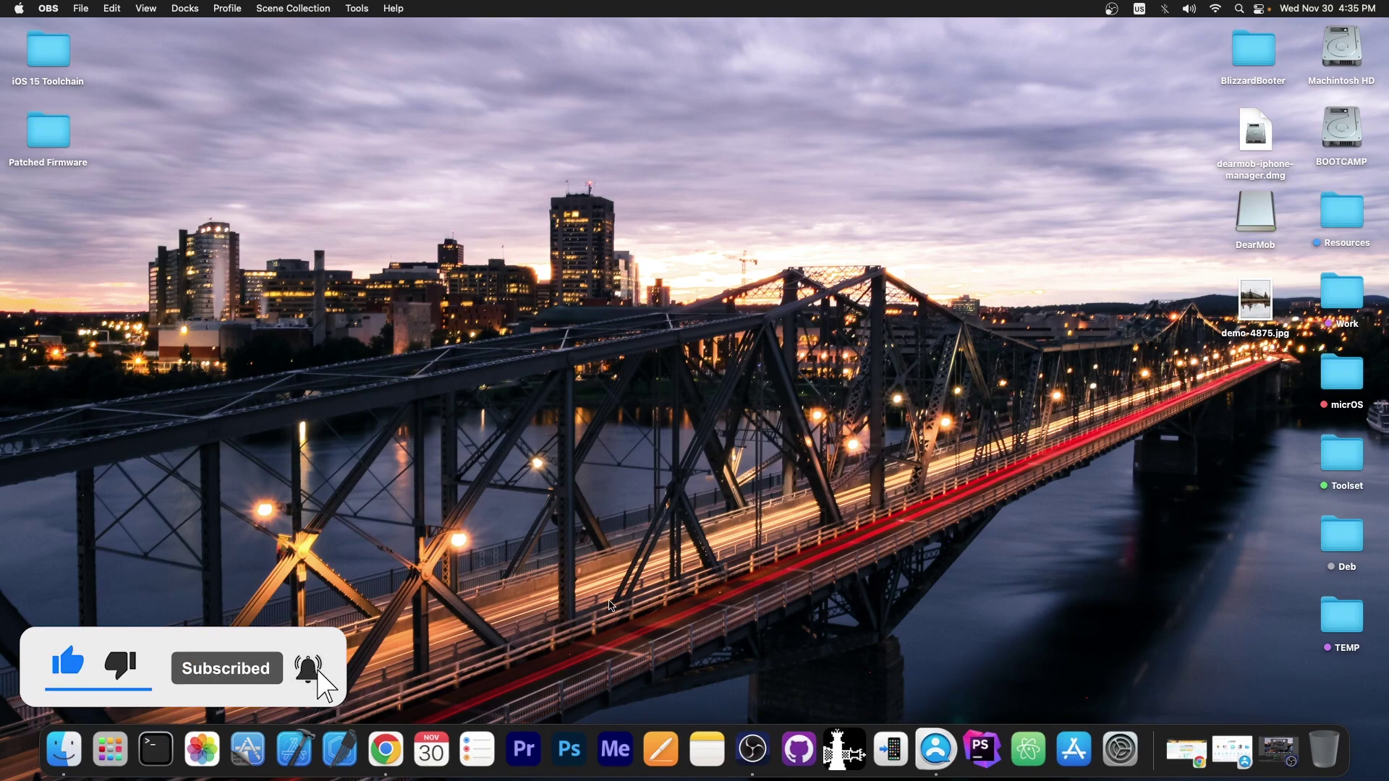
# Scroll through the 5kplayer.com iPhone Manager feature sections, then minimize Chrome and bring DearMob forward
pyautogui.click(937, 750)
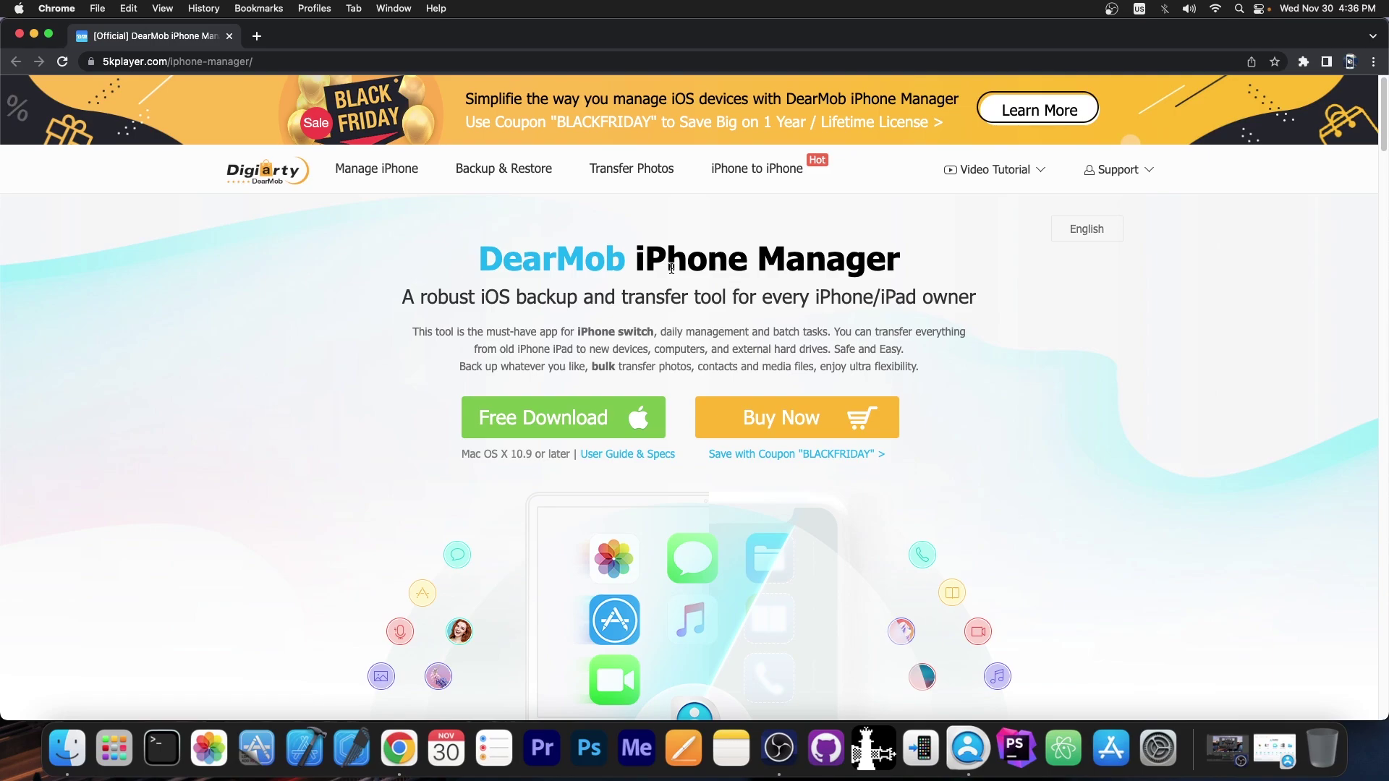
pyautogui.scroll(-7, 663, 430)
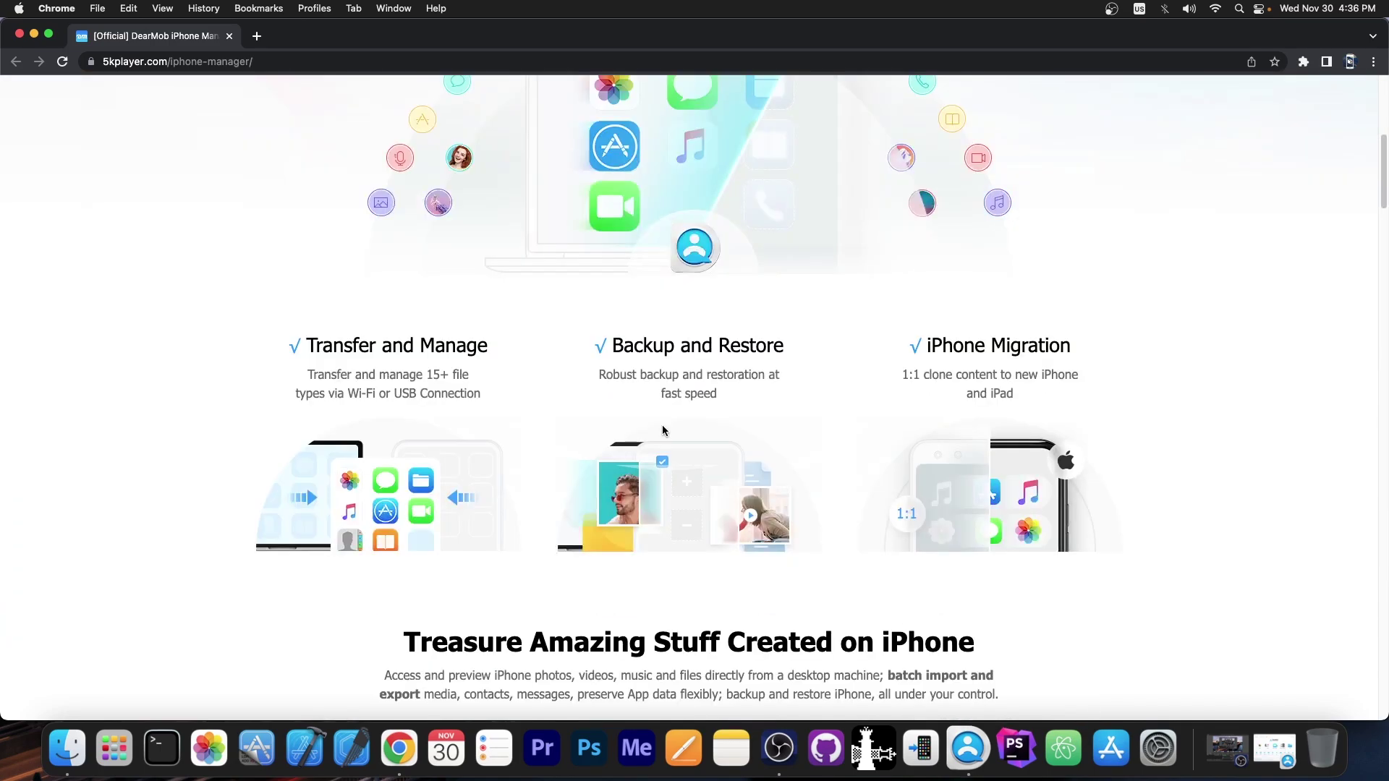
pyautogui.scroll(1, 59, 185)
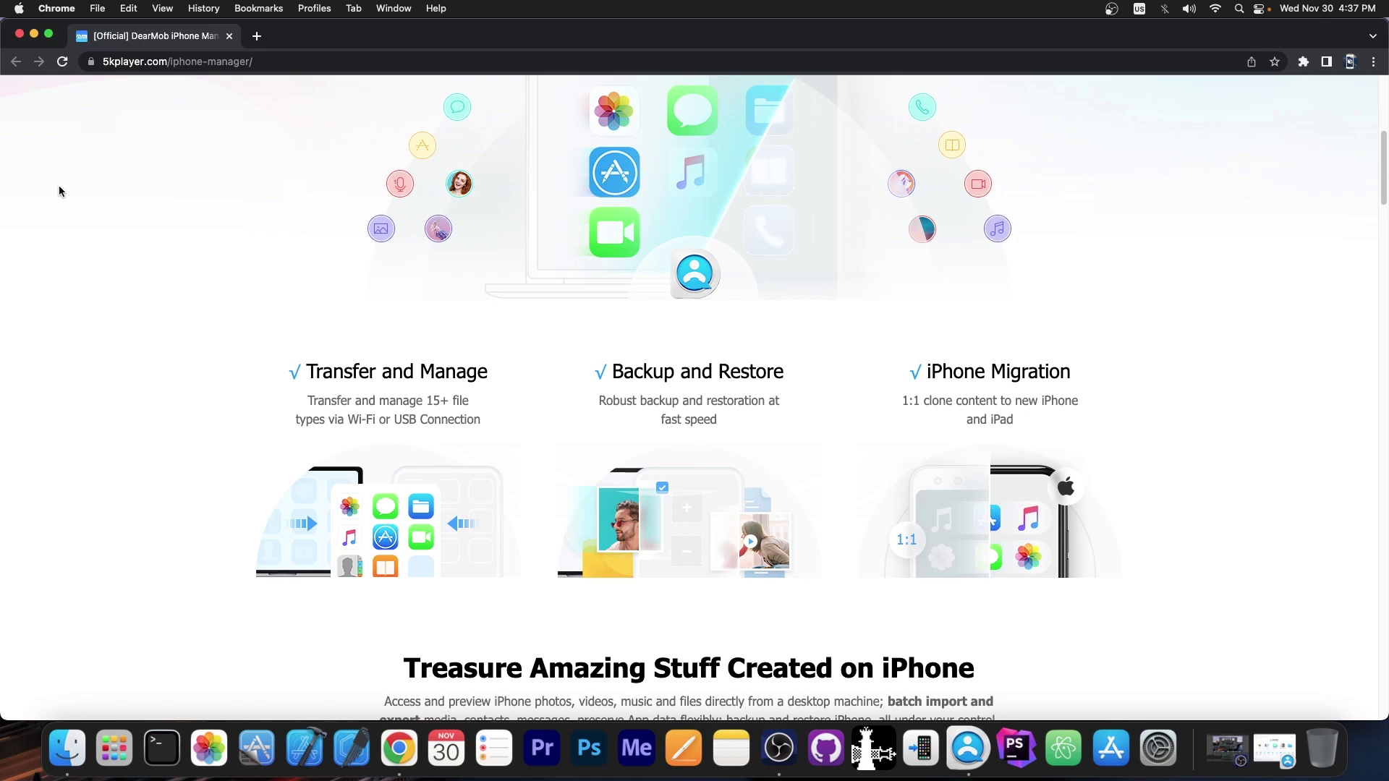
pyautogui.scroll(-5, 614, 321)
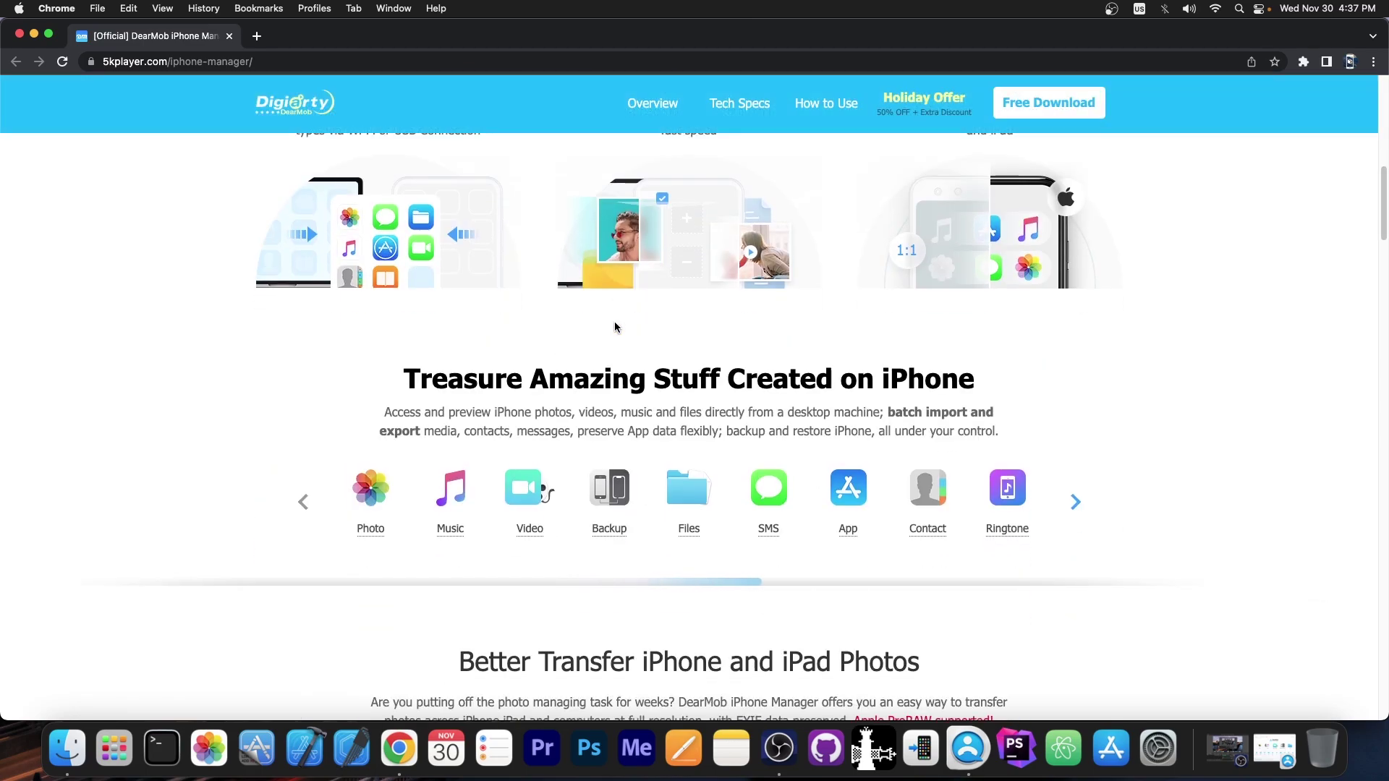
pyautogui.scroll(-6, 610, 325)
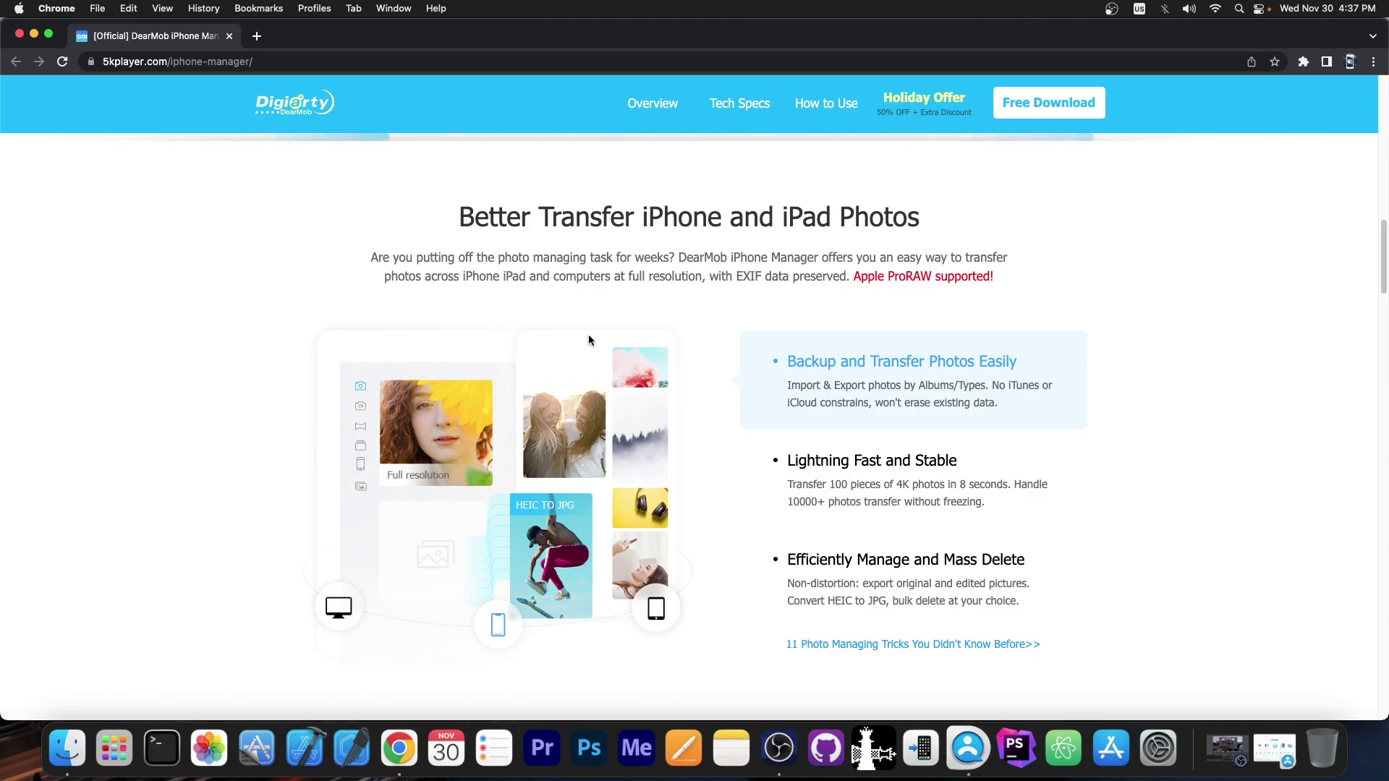
pyautogui.scroll(-6, 588, 336)
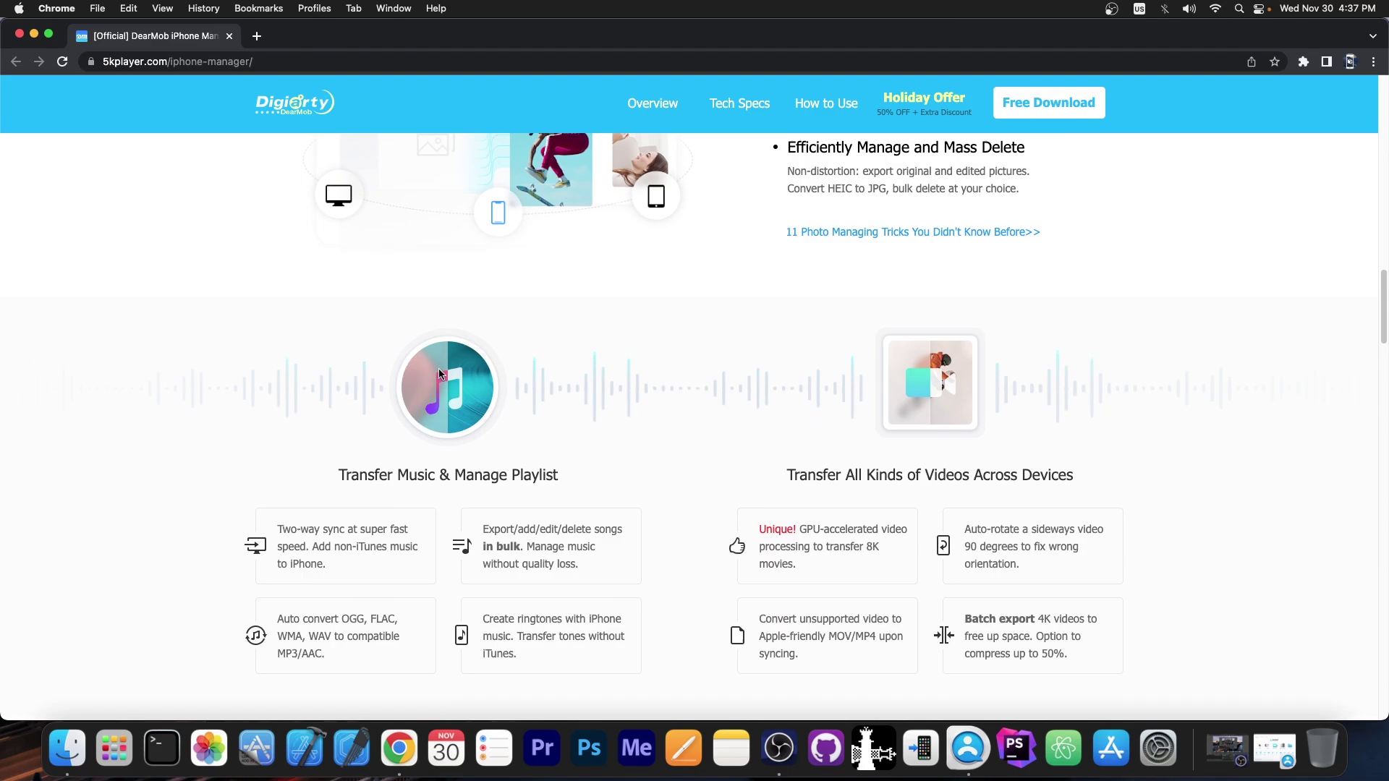
pyautogui.click(34, 34)
pyautogui.click(1232, 751)
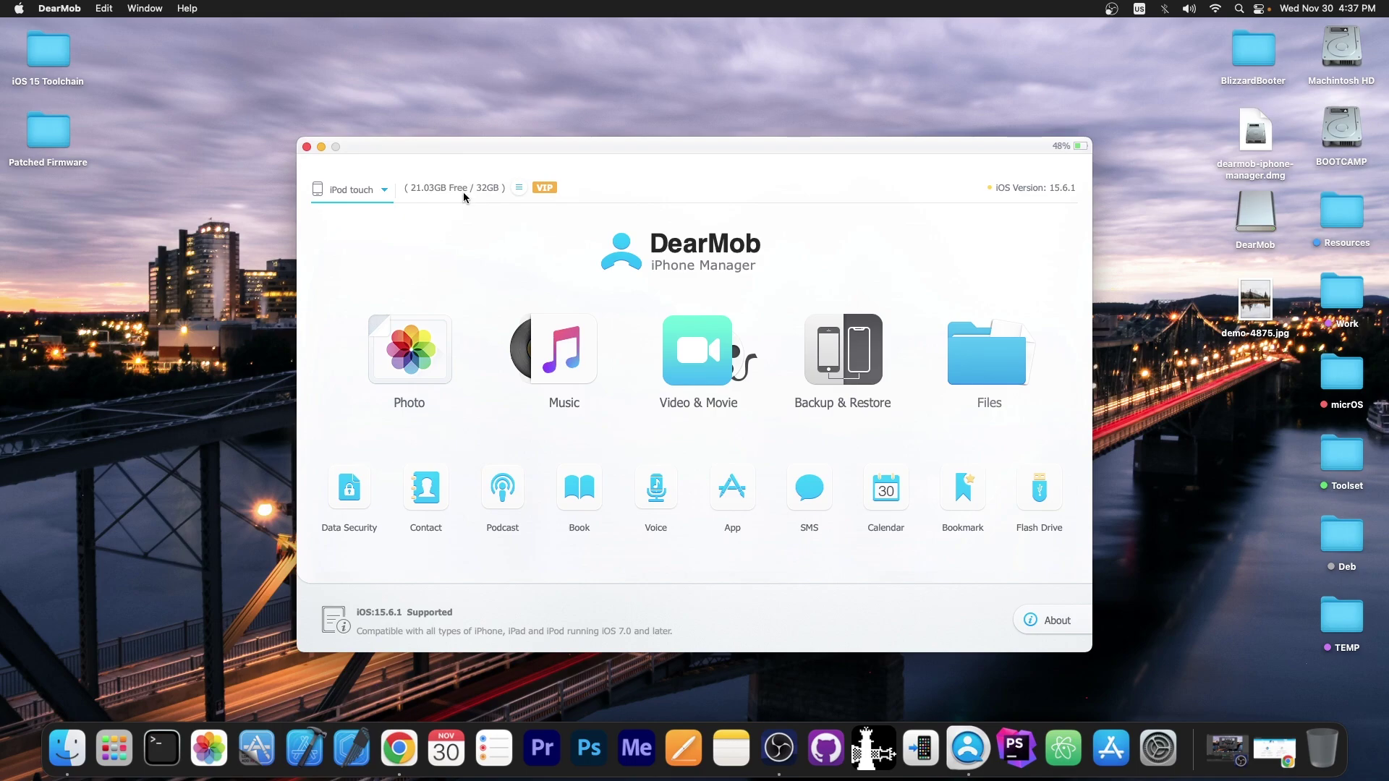
# Select the first three Camera Roll rows and export those 15 photos to the Photo folder
pyautogui.click(420, 376)
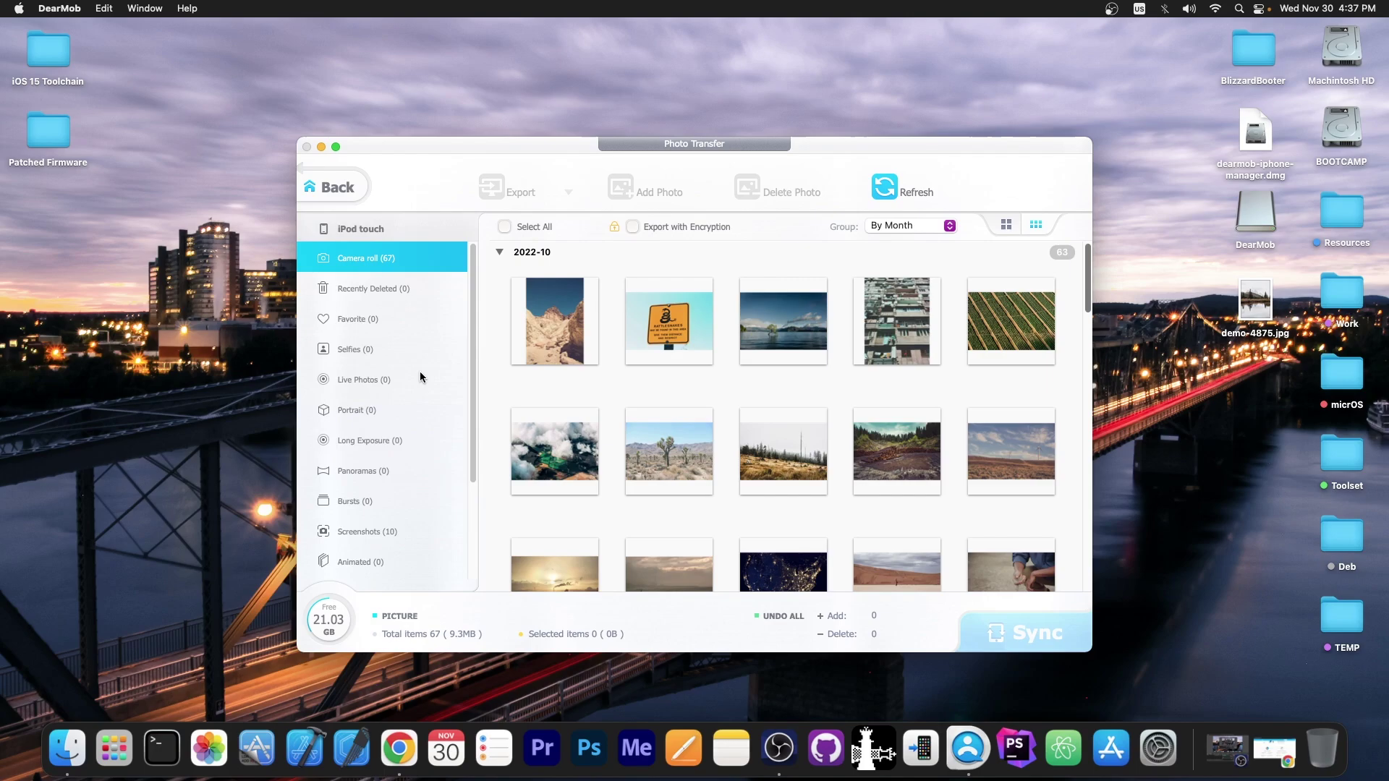
pyautogui.scroll(-15, 871, 348)
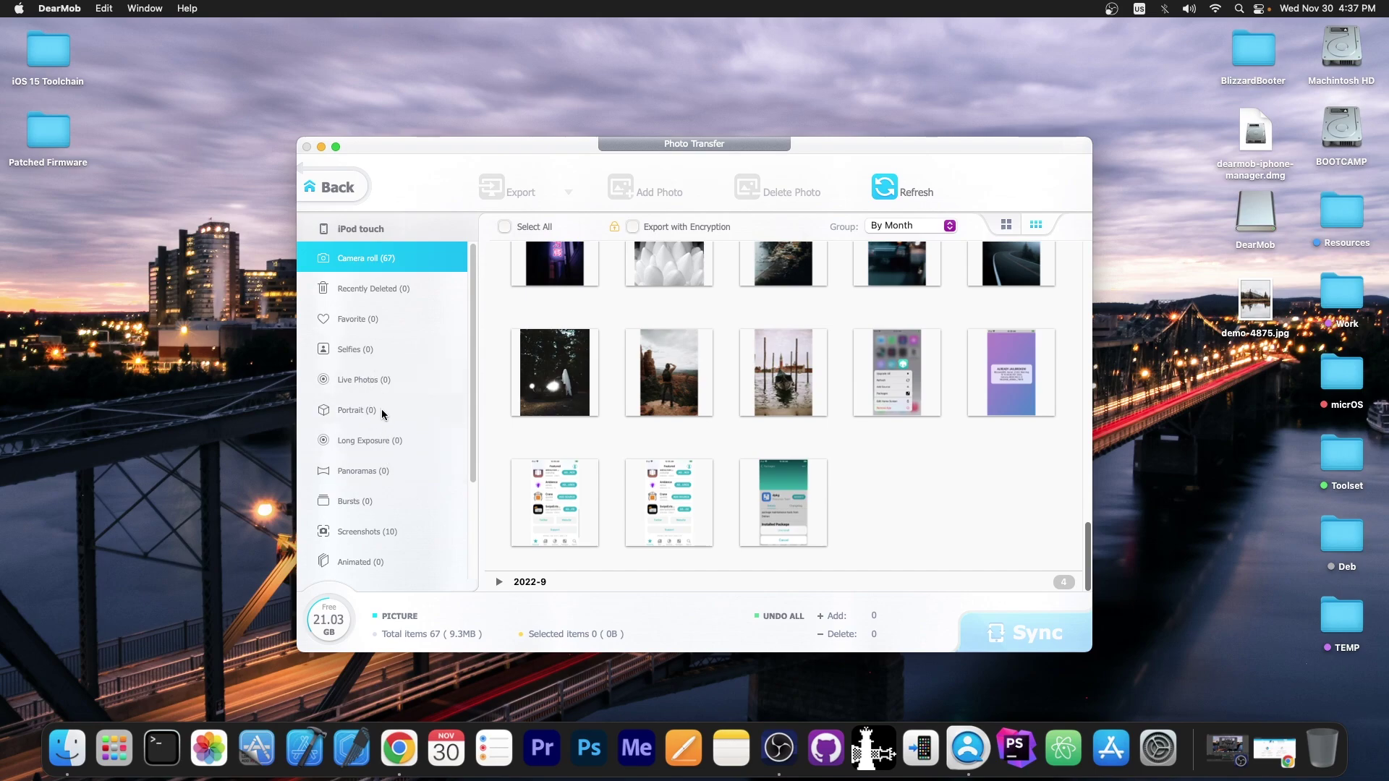
pyautogui.click(386, 532)
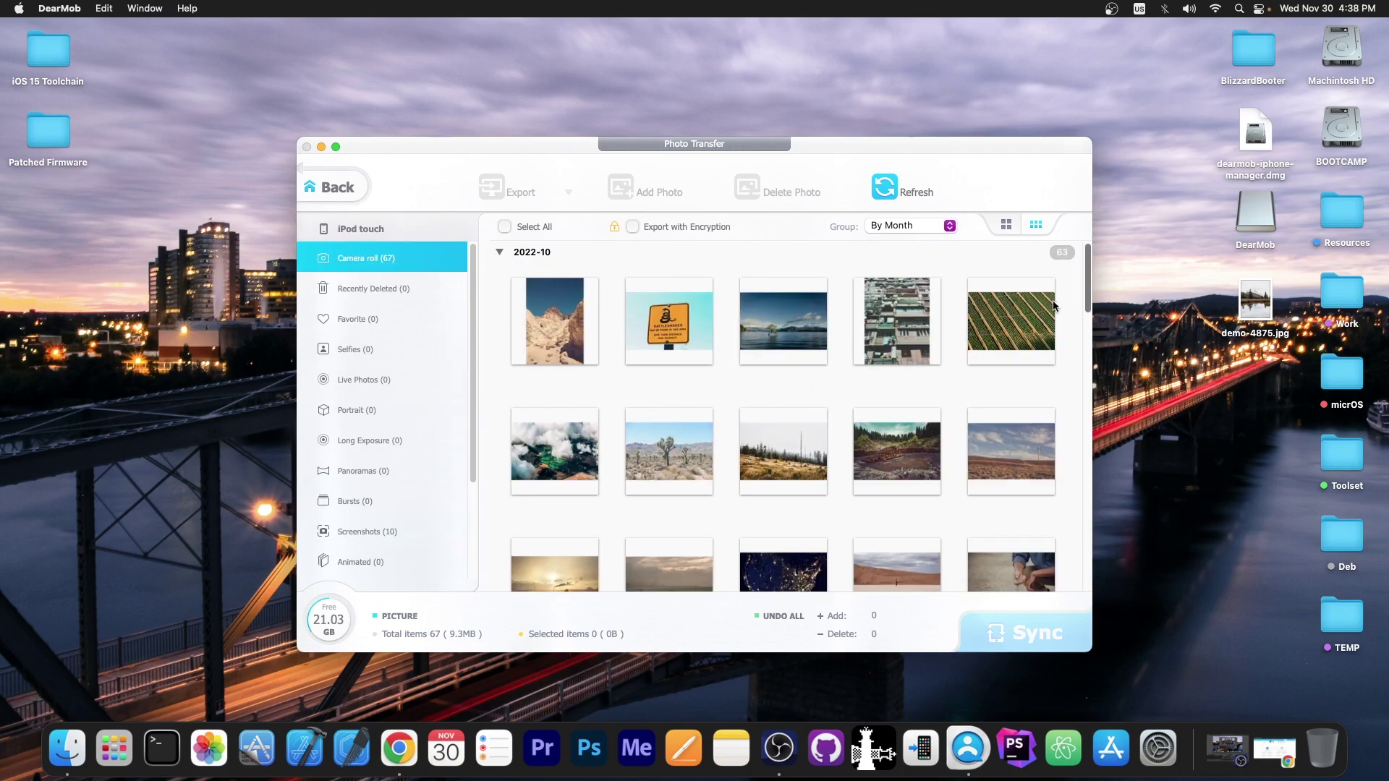
pyautogui.moveTo(1063, 301); pyautogui.dragTo(545, 558)
pyautogui.scroll(-10, 655, 376)
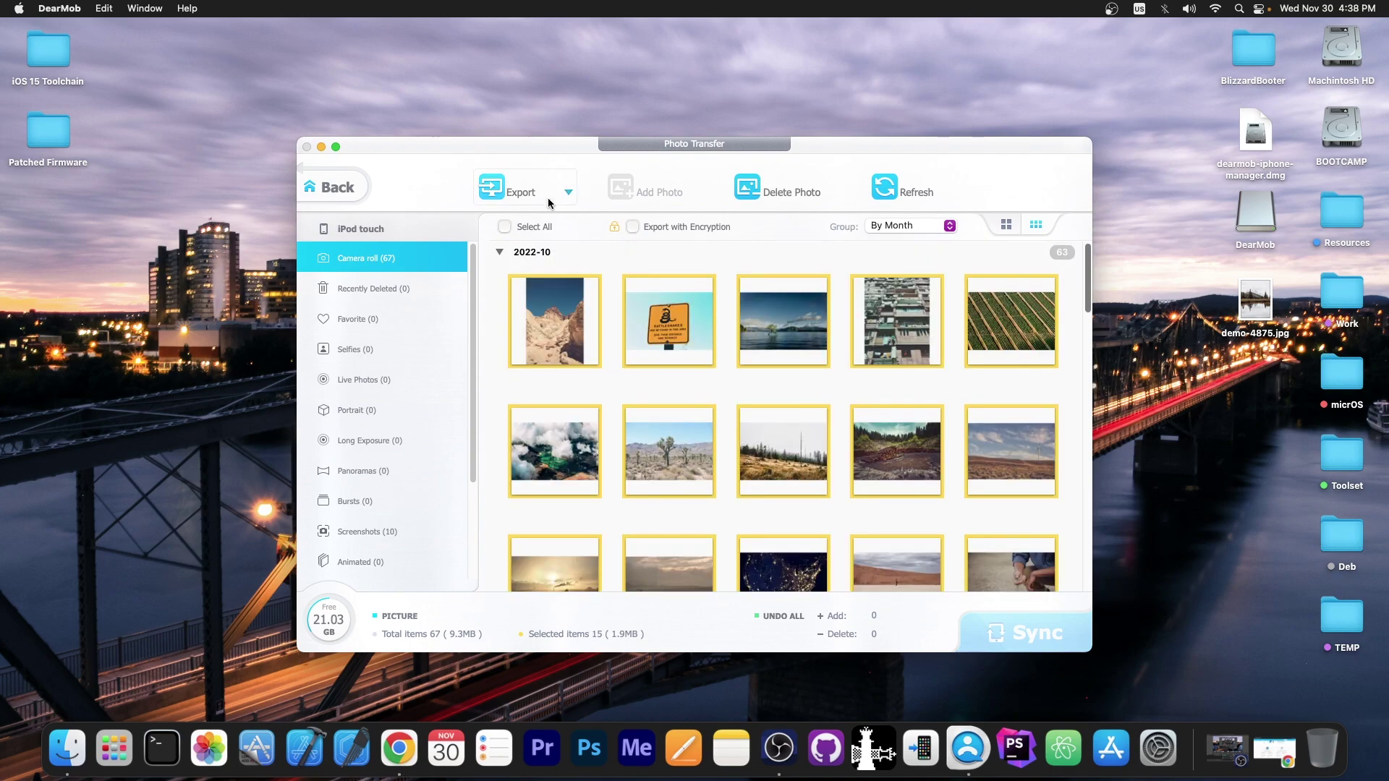
pyautogui.click(561, 192)
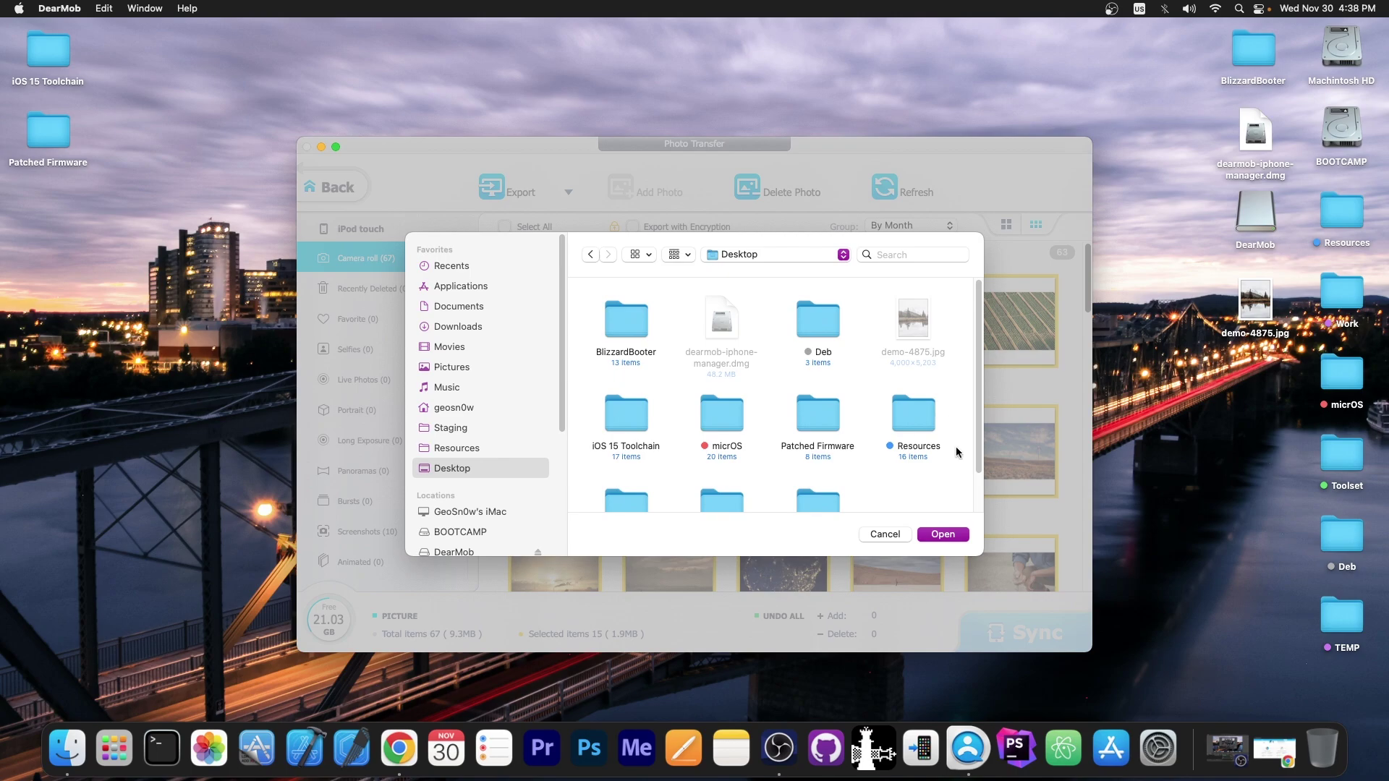
pyautogui.click(945, 539)
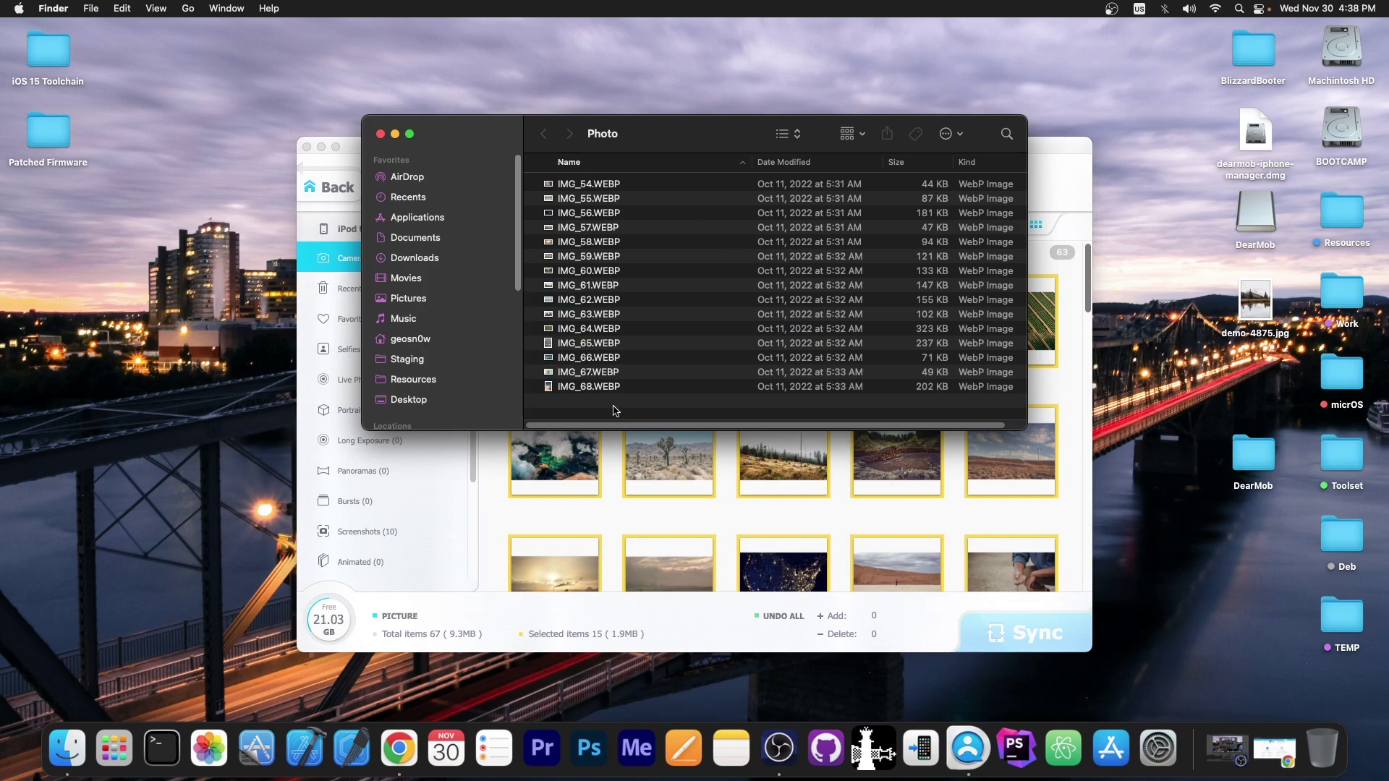
# Check the 15 exported WEBP files and preview IMG_64.WEBP
pyautogui.moveTo(614, 406); pyautogui.dragTo(610, 192)
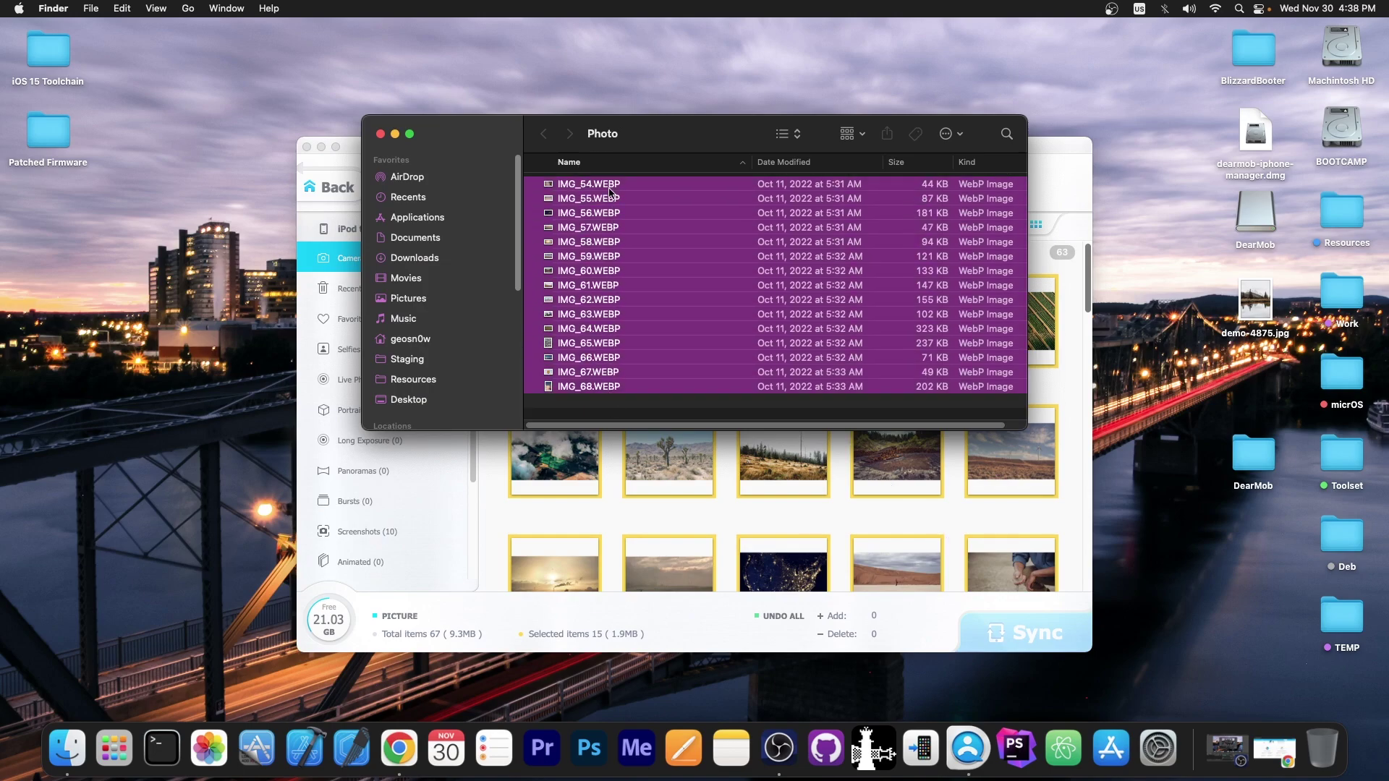
pyautogui.click(633, 418)
pyautogui.click(574, 334)
pyautogui.doubleClick(574, 332)
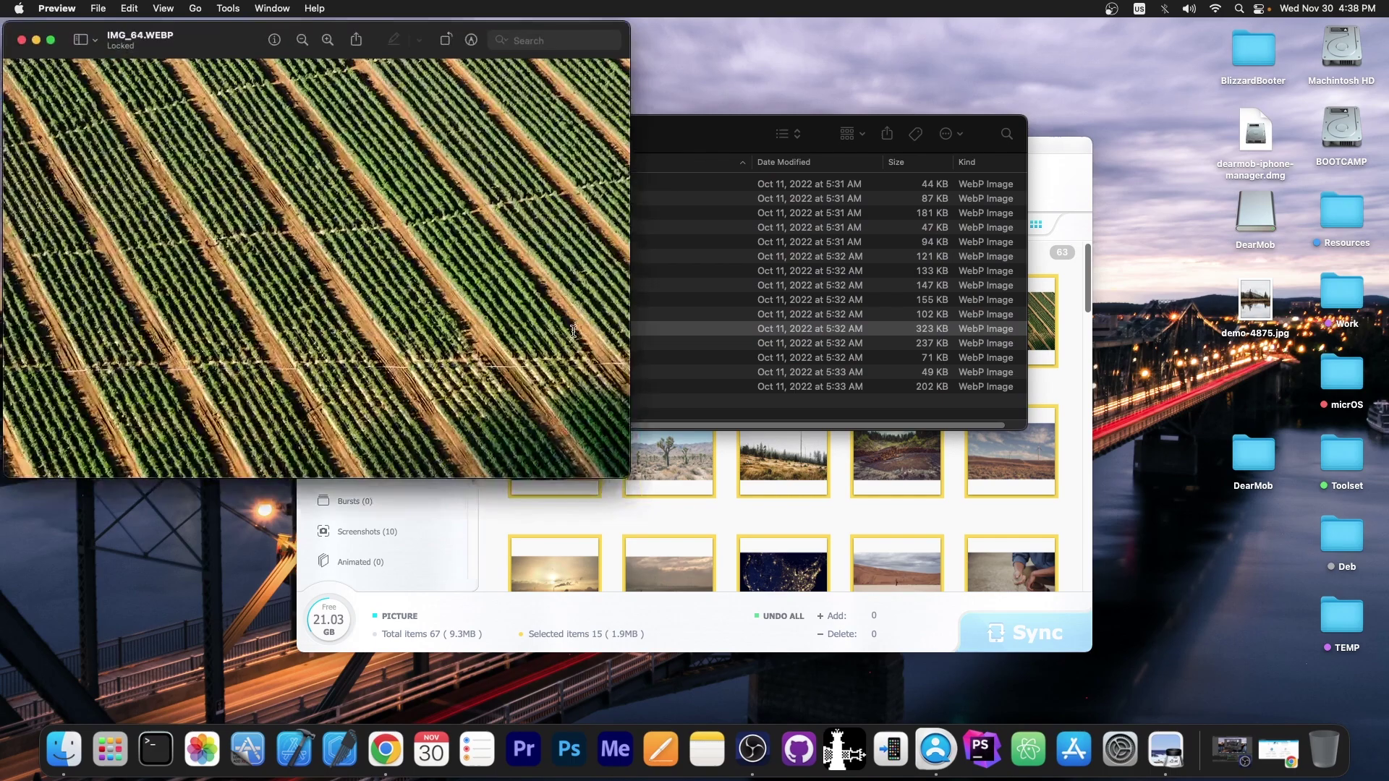
pyautogui.click(21, 40)
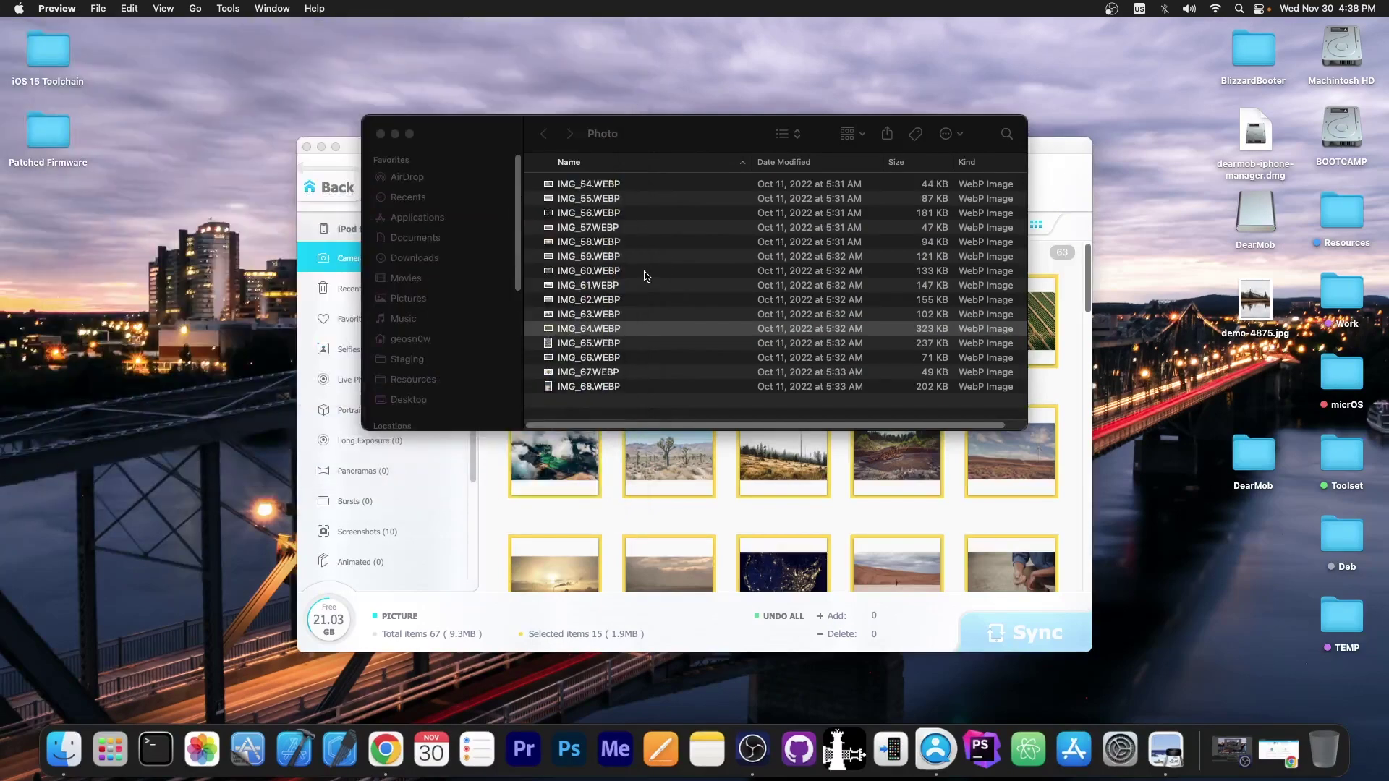
# Preview IMG_60.WEBP, then close the Photo folder window
pyautogui.click(646, 276)
pyautogui.doubleClick(646, 276)
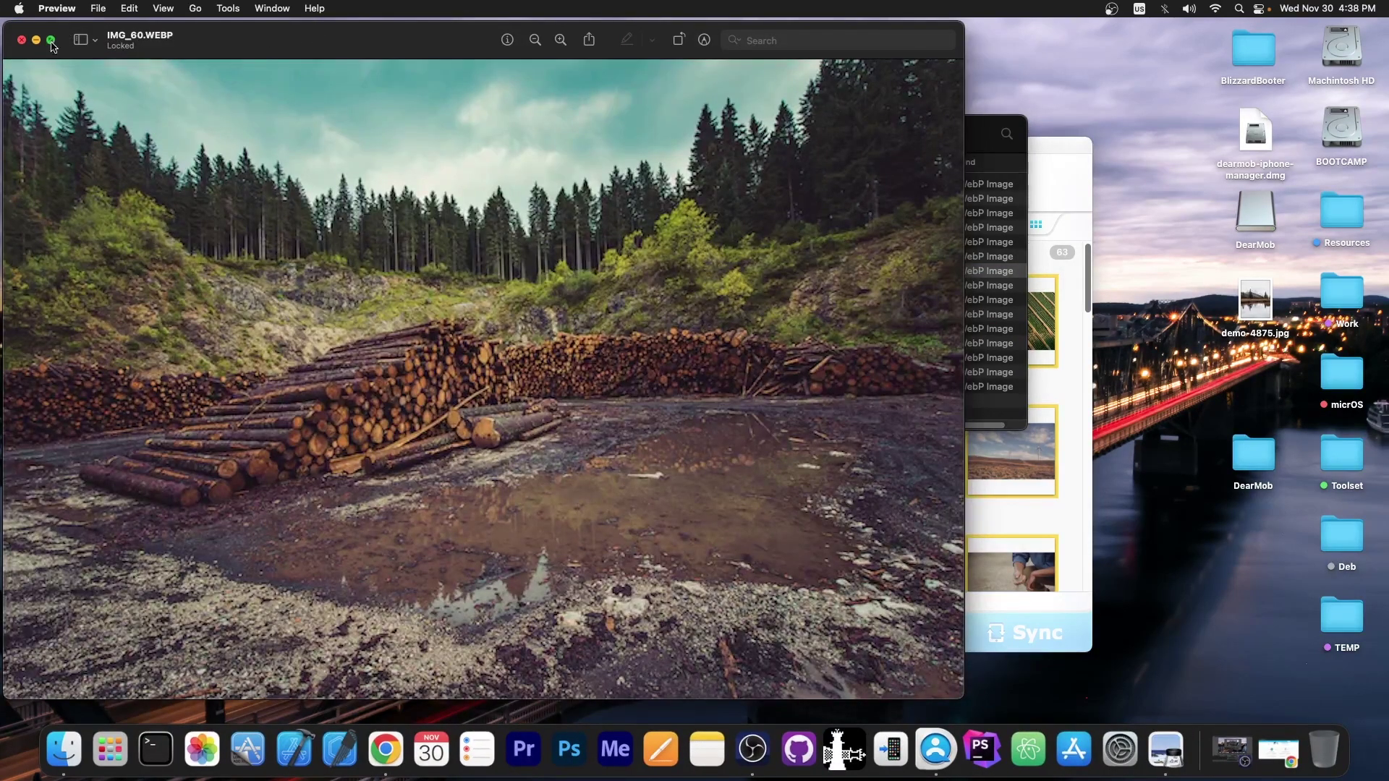
pyautogui.click(21, 40)
pyautogui.click(570, 201)
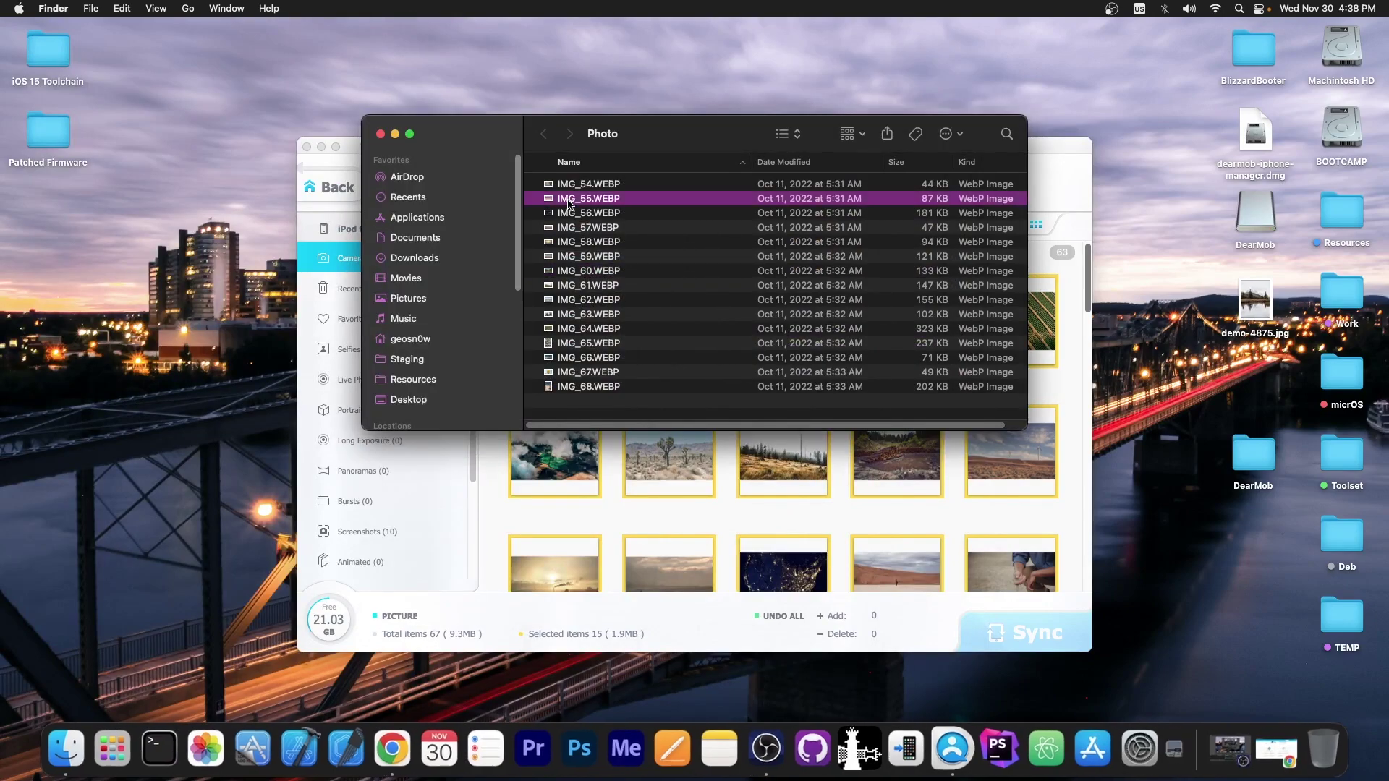
pyautogui.press('super+w')
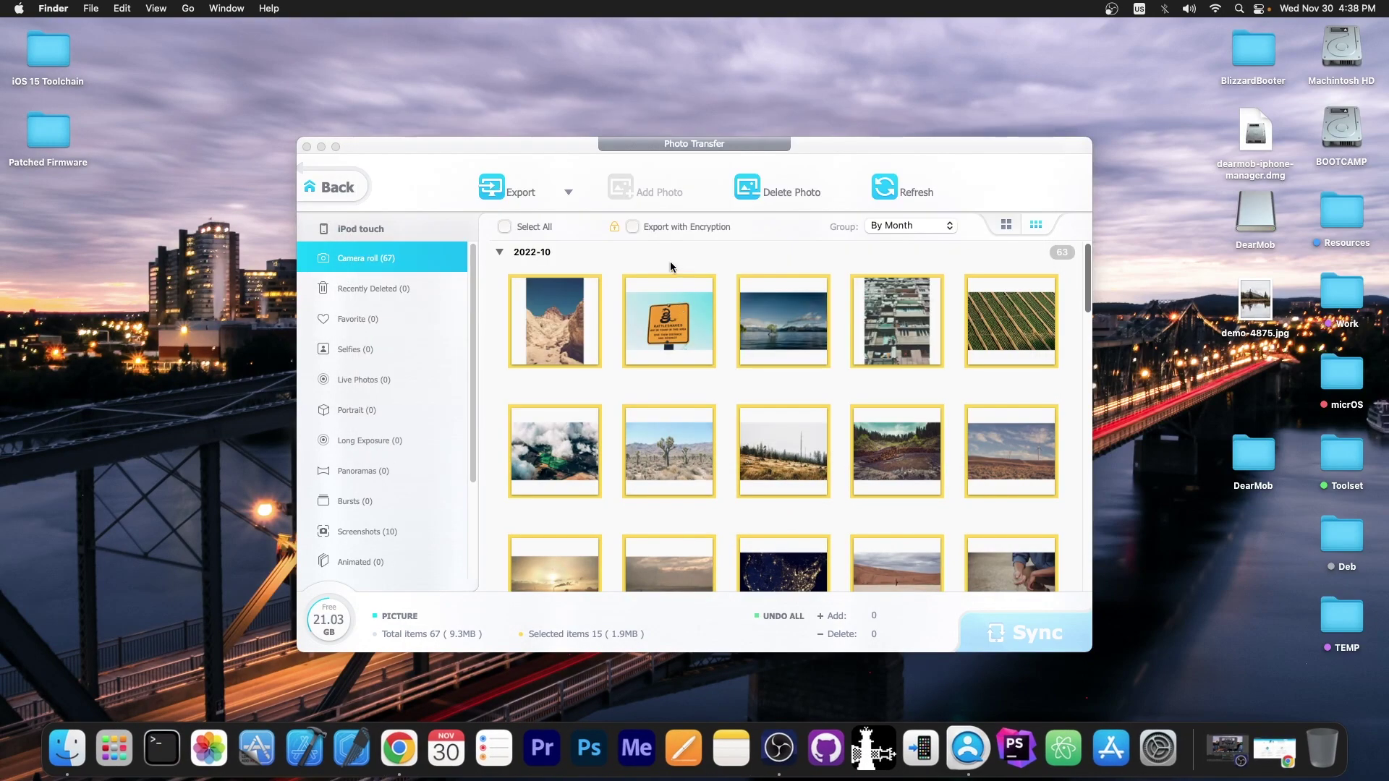
# Set an encryption password and enable Photo, Video and Contact Encryption under Data Security
pyautogui.click(633, 227)
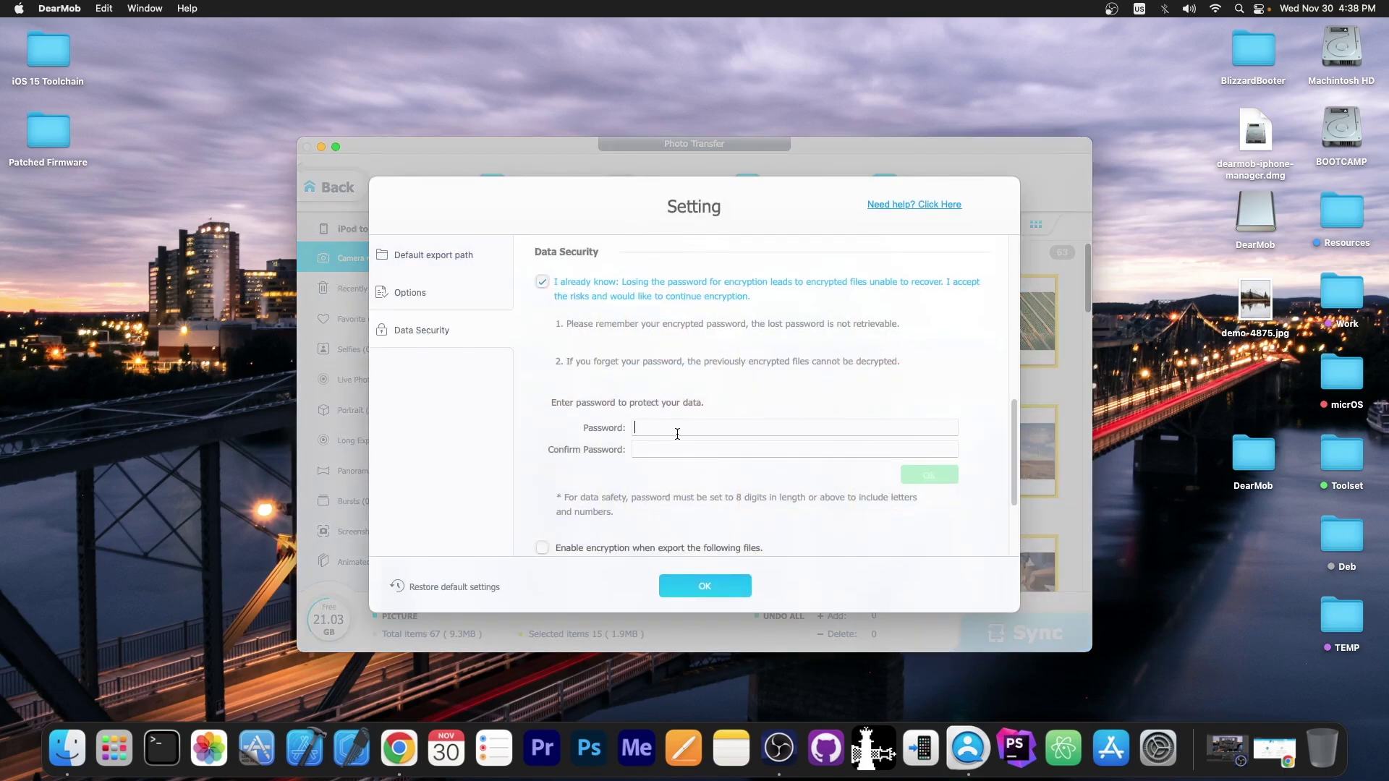
pyautogui.write('****************')
pyautogui.scroll(2, 683, 431)
pyautogui.click(938, 548)
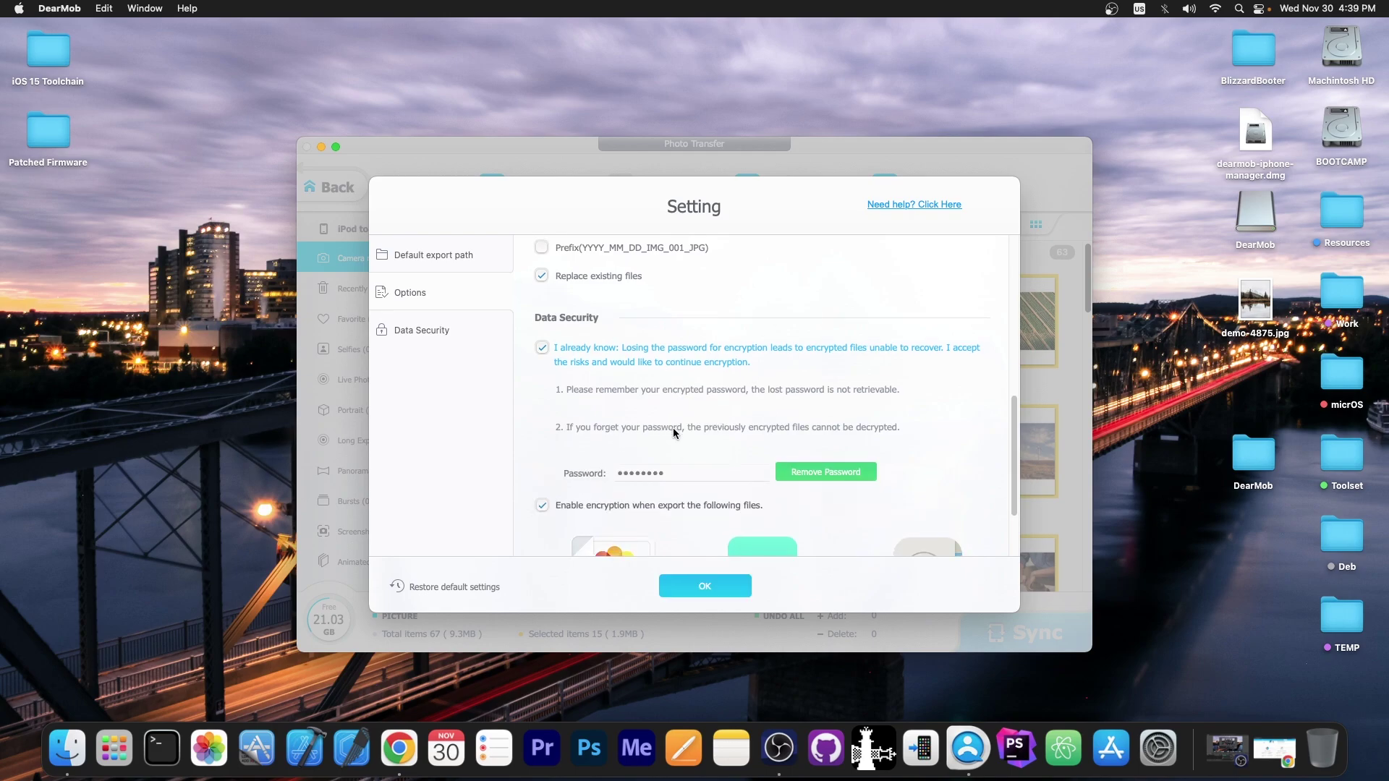
pyautogui.scroll(-3, 673, 428)
pyautogui.scroll(-1, 785, 432)
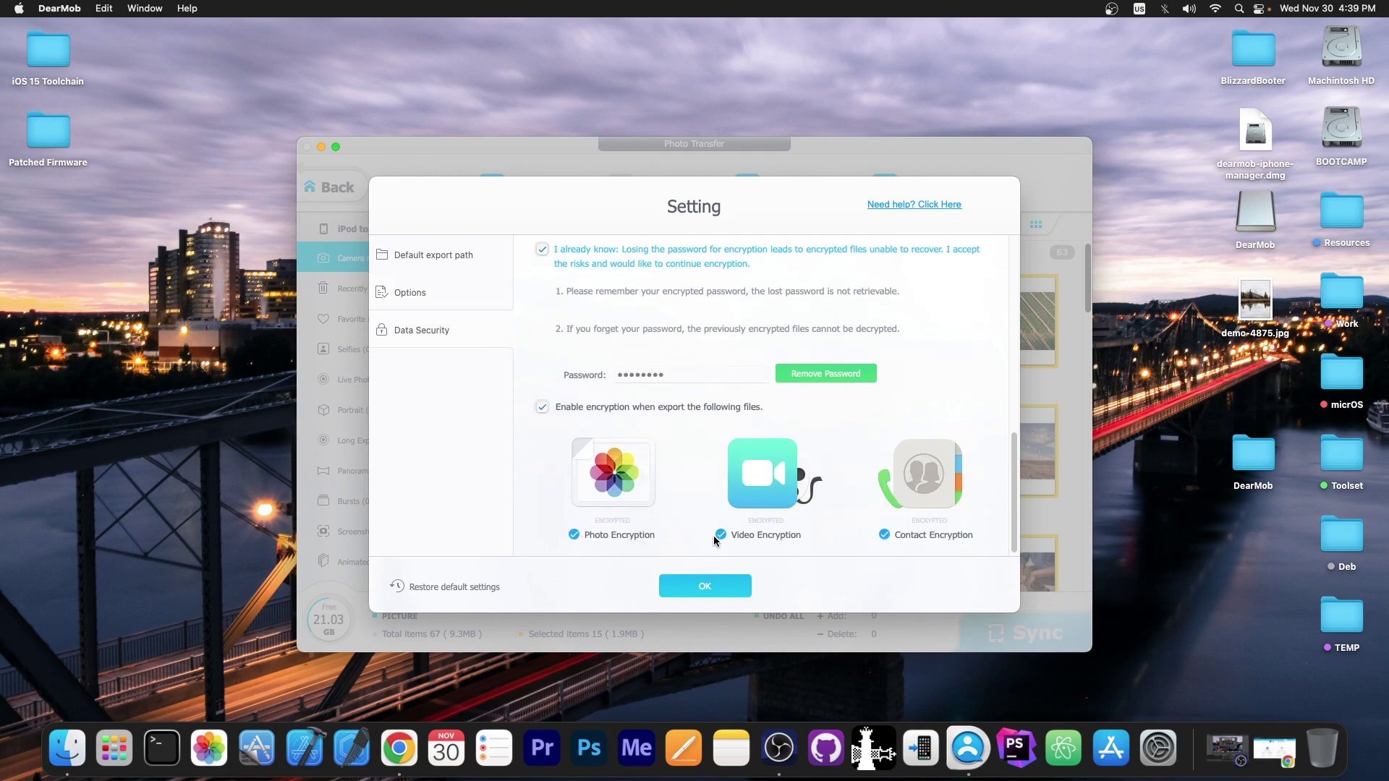
pyautogui.scroll(-1, 606, 536)
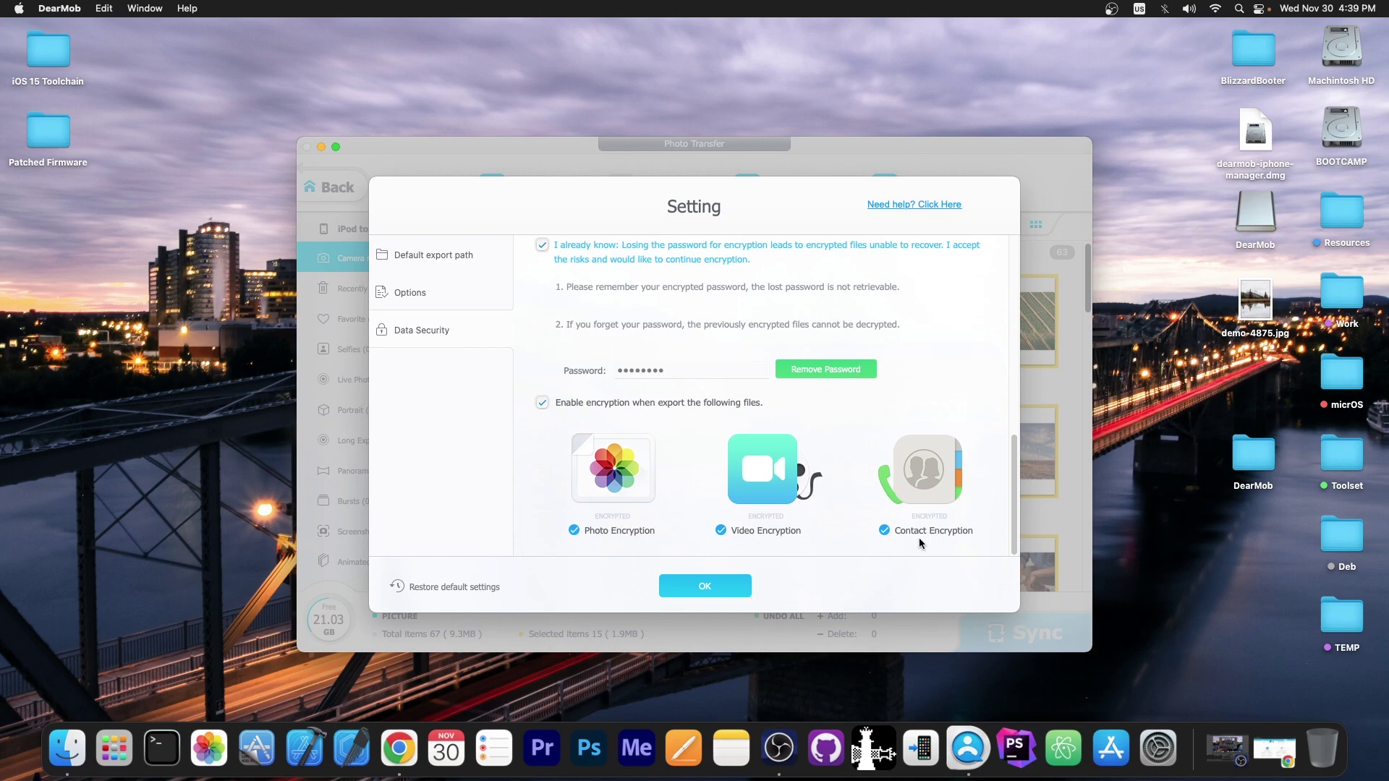
pyautogui.click(704, 585)
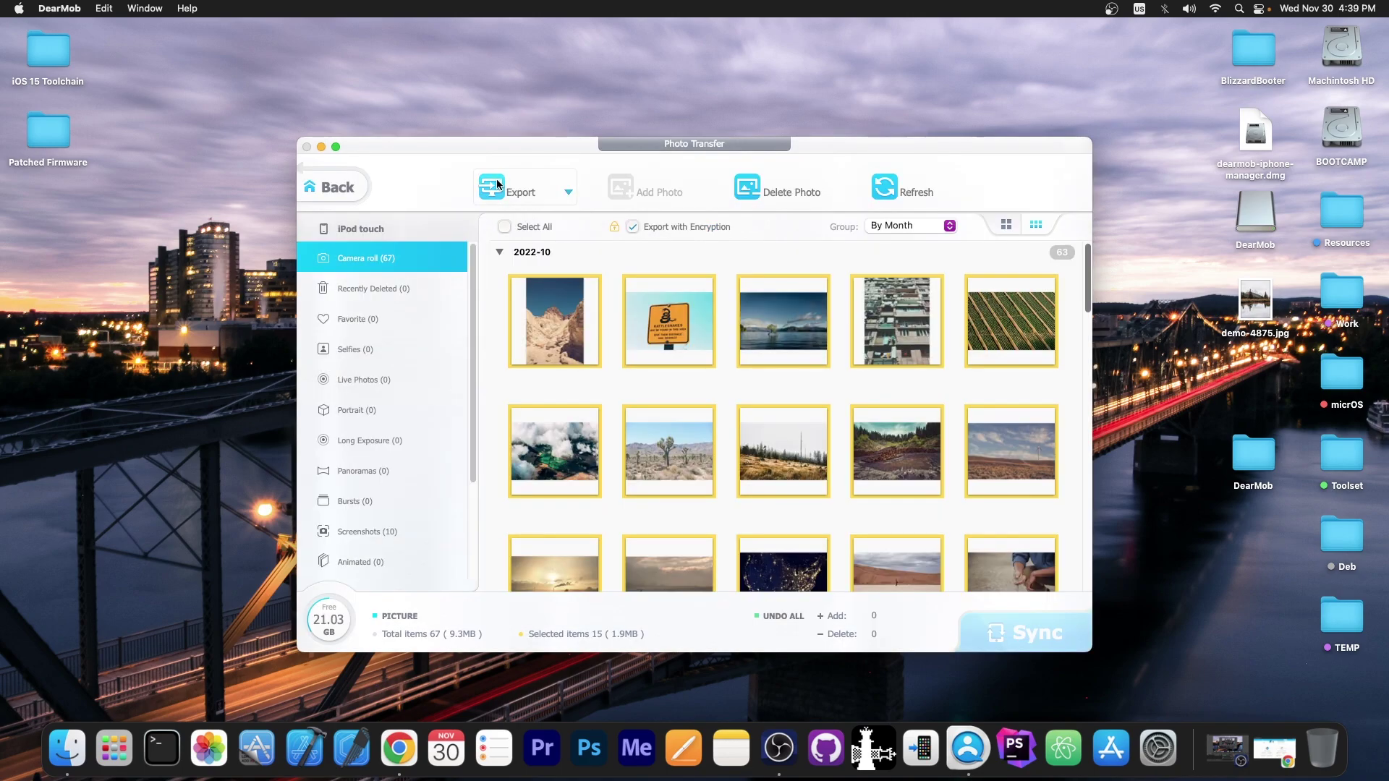
# Export the selected photos encrypted and try opening IMG_56.WEBP.dearmob, dismissing the no-application message
pyautogui.click(504, 193)
pyautogui.click(638, 262)
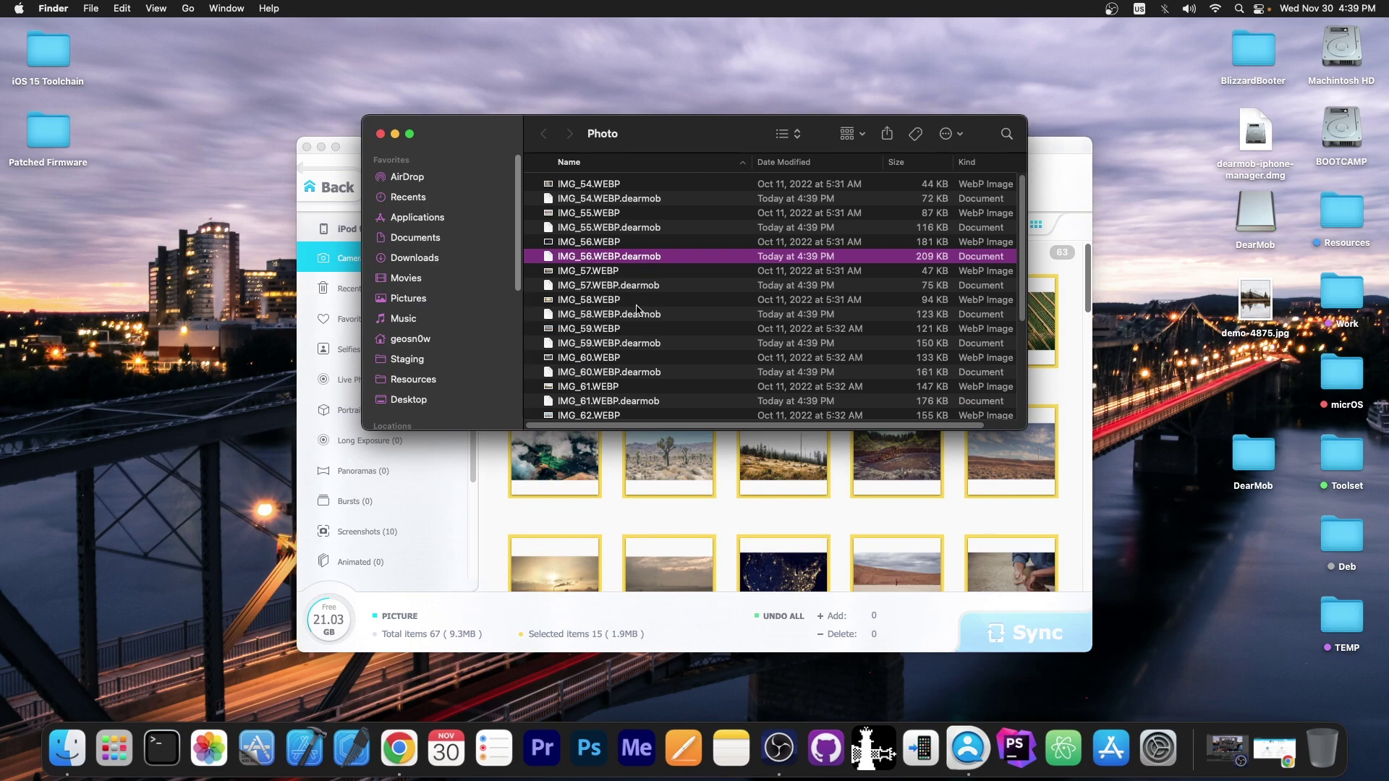
pyautogui.doubleClick(619, 261)
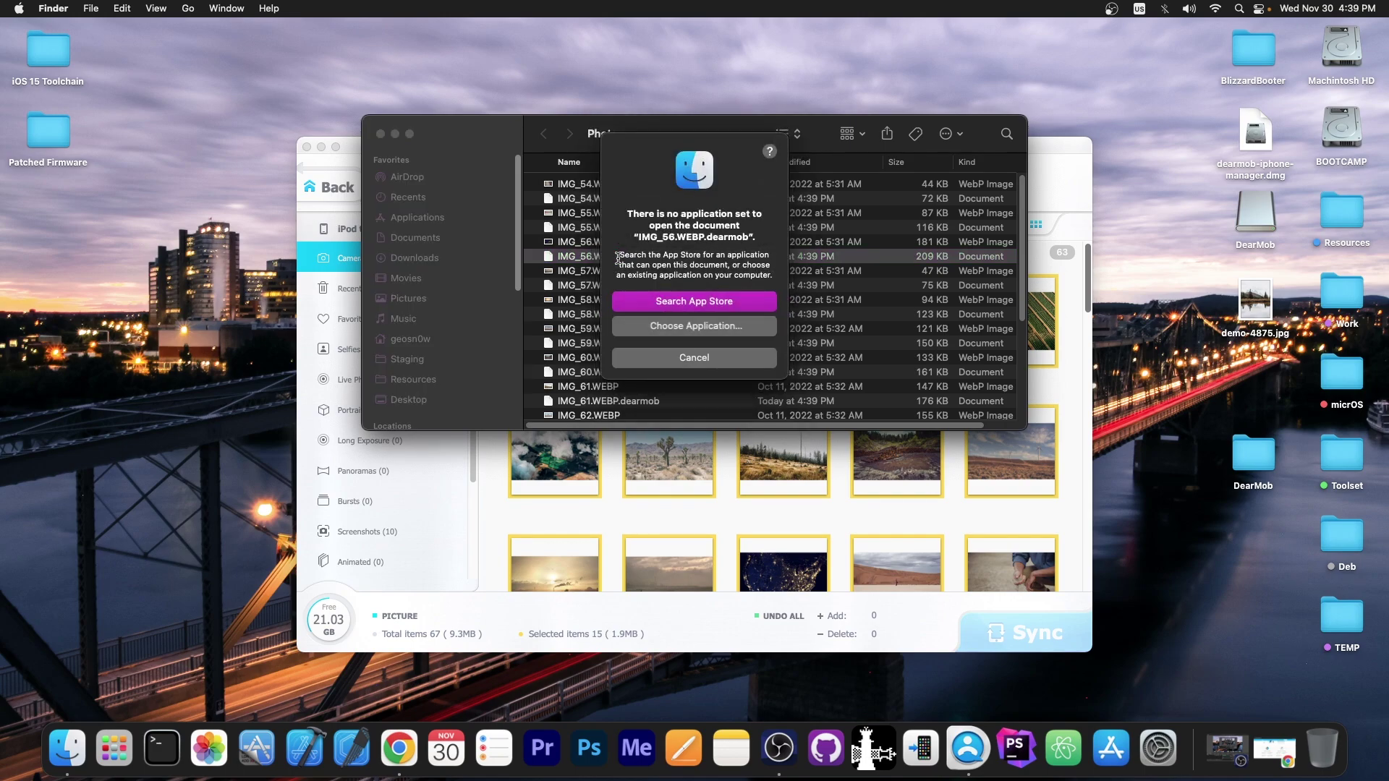
pyautogui.click(693, 358)
# Move IMG_56.WEBP.dearmob from the Photo folder onto the desktop
pyautogui.moveTo(694, 127); pyautogui.dragTo(1049, 116)
pyautogui.moveTo(938, 246); pyautogui.dragTo(210, 178)
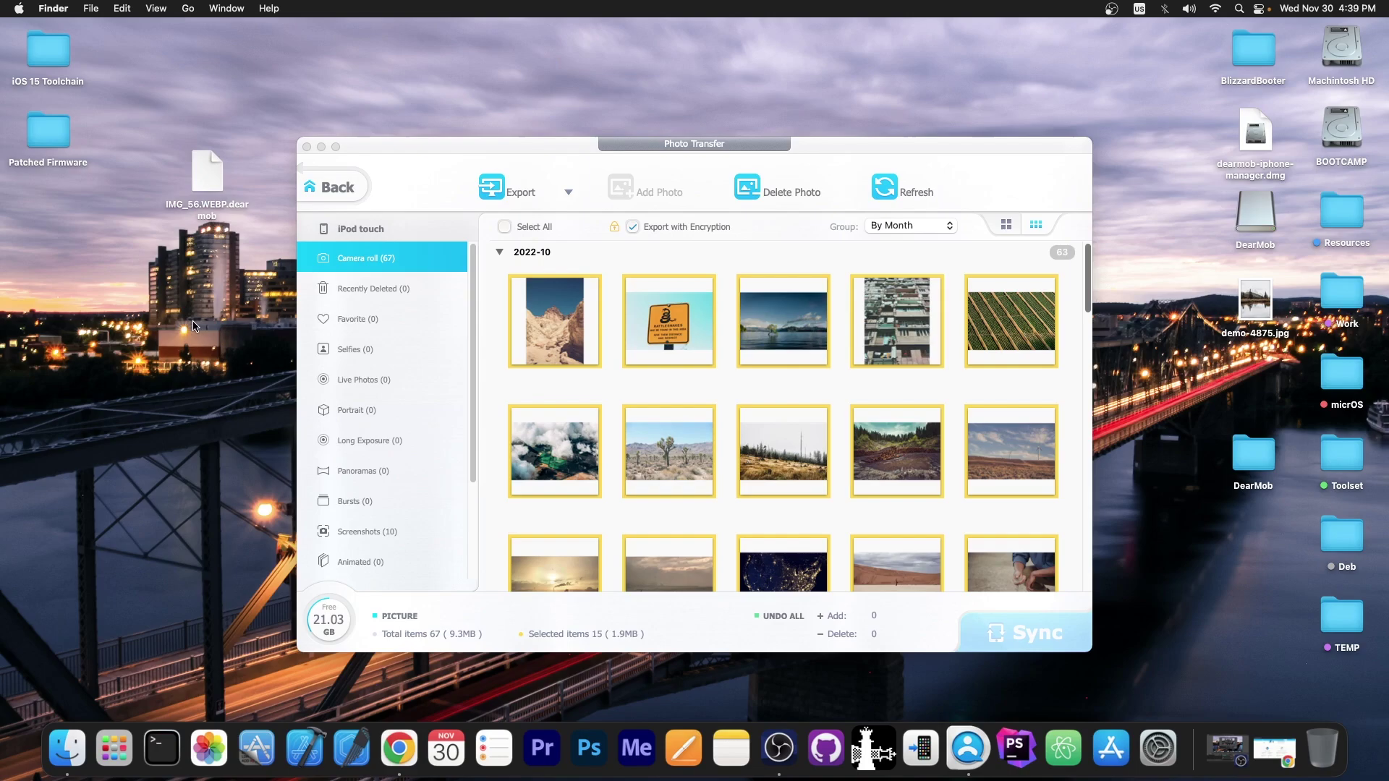
pyautogui.moveTo(168, 271); pyautogui.dragTo(245, 154)
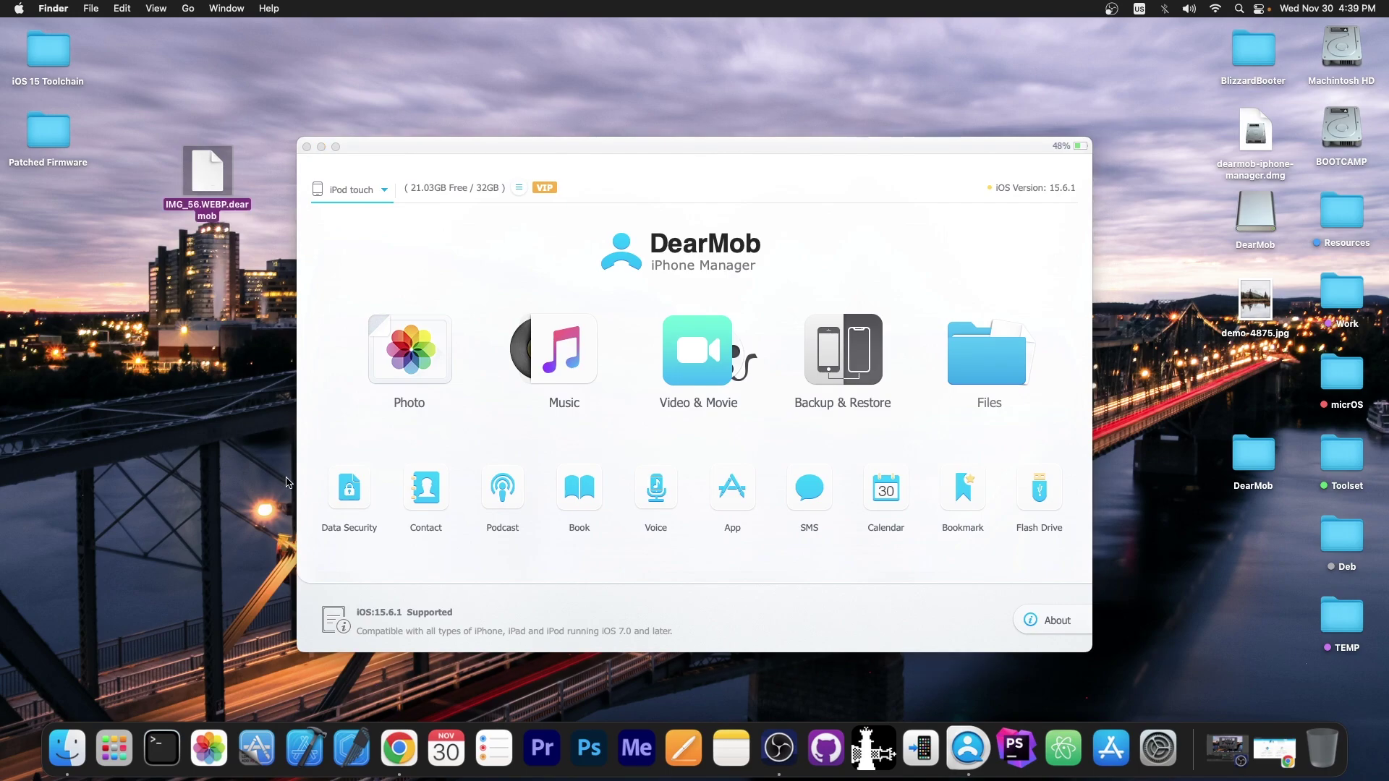
# Add the desktop file IMG_56.WEBP.dearmob to the Data Decryption list
pyautogui.click(338, 489)
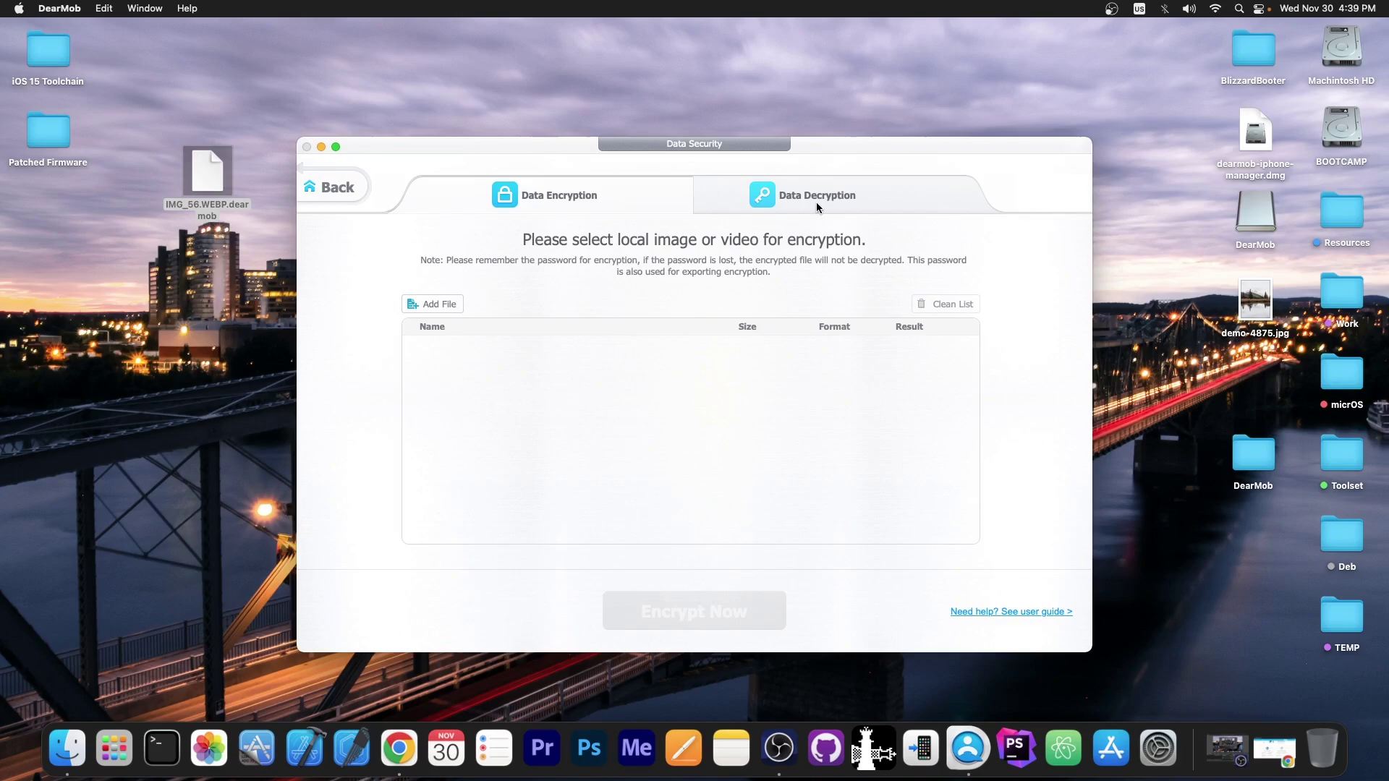
pyautogui.click(817, 204)
pyautogui.click(215, 171)
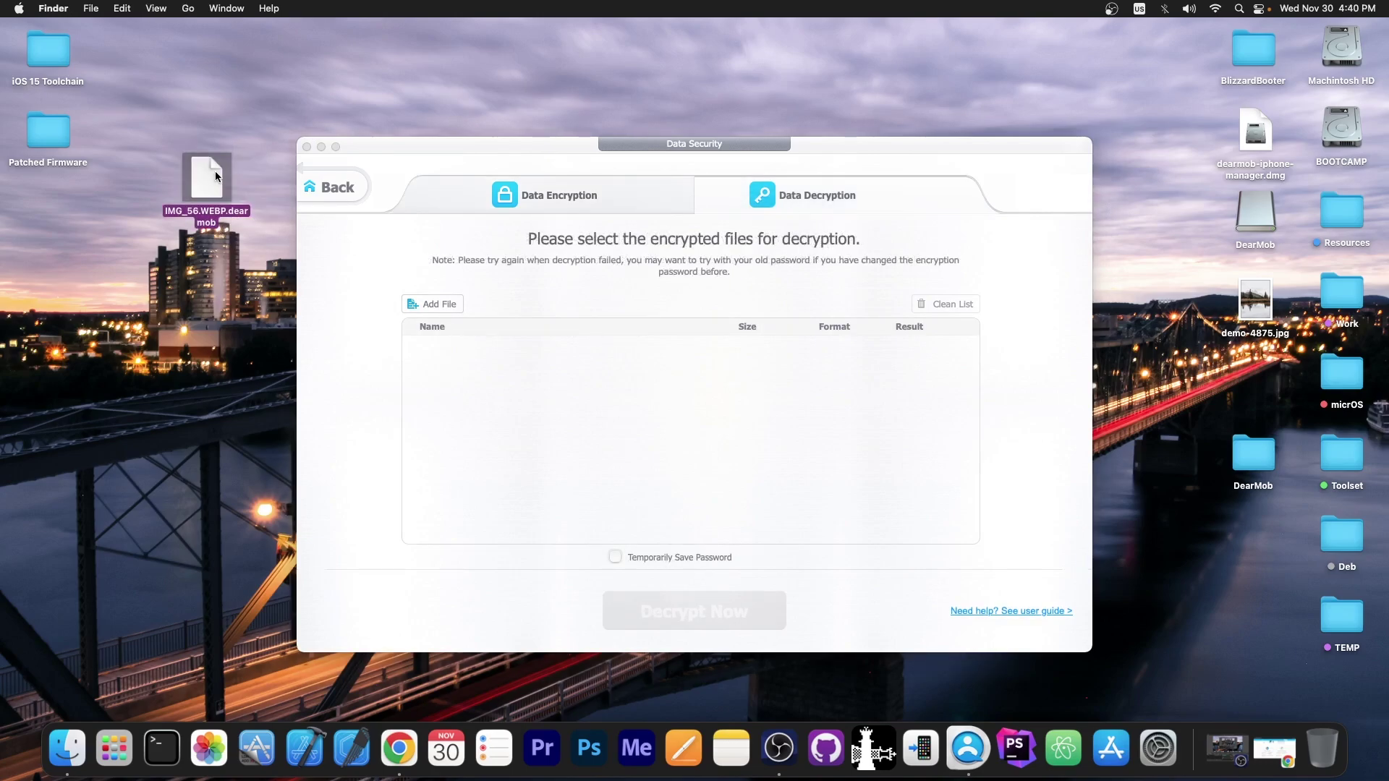
pyautogui.click(432, 305)
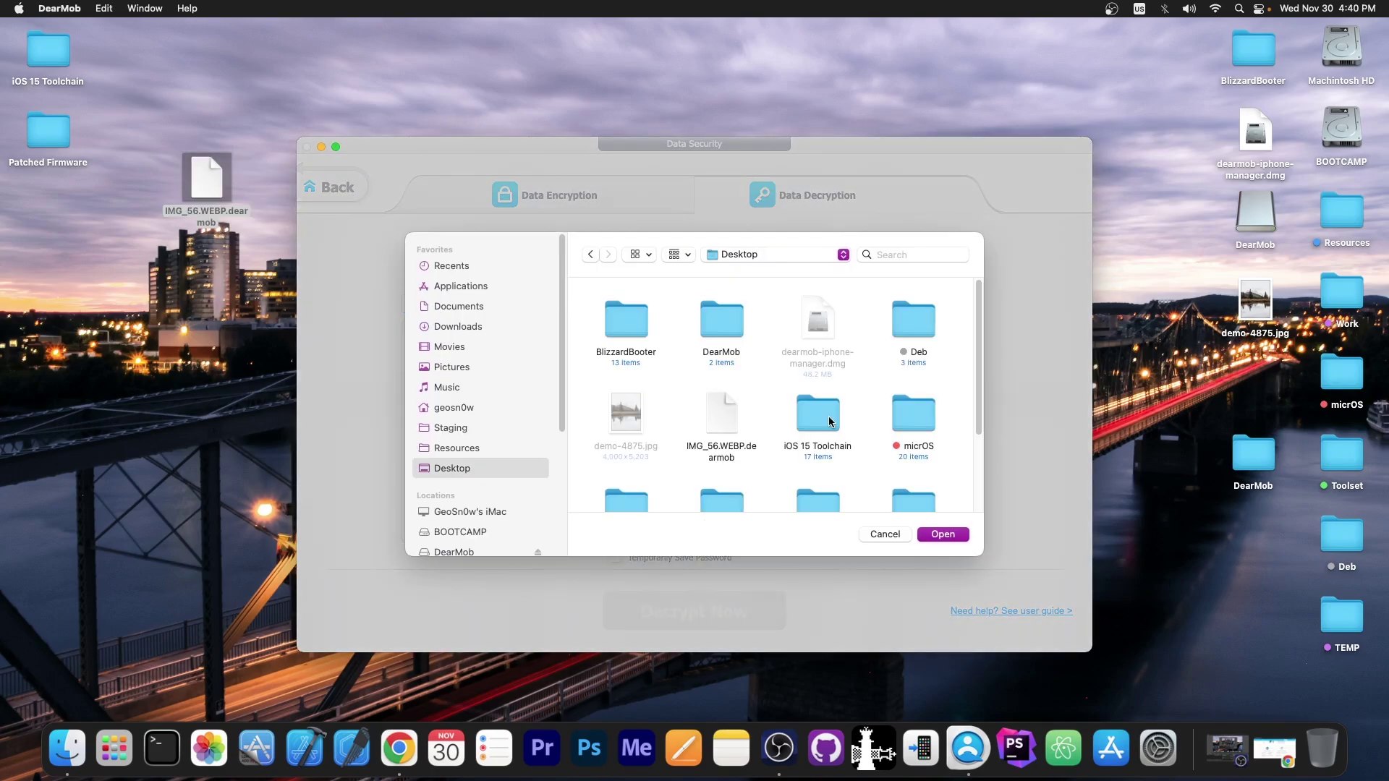
pyautogui.scroll(-1, 831, 422)
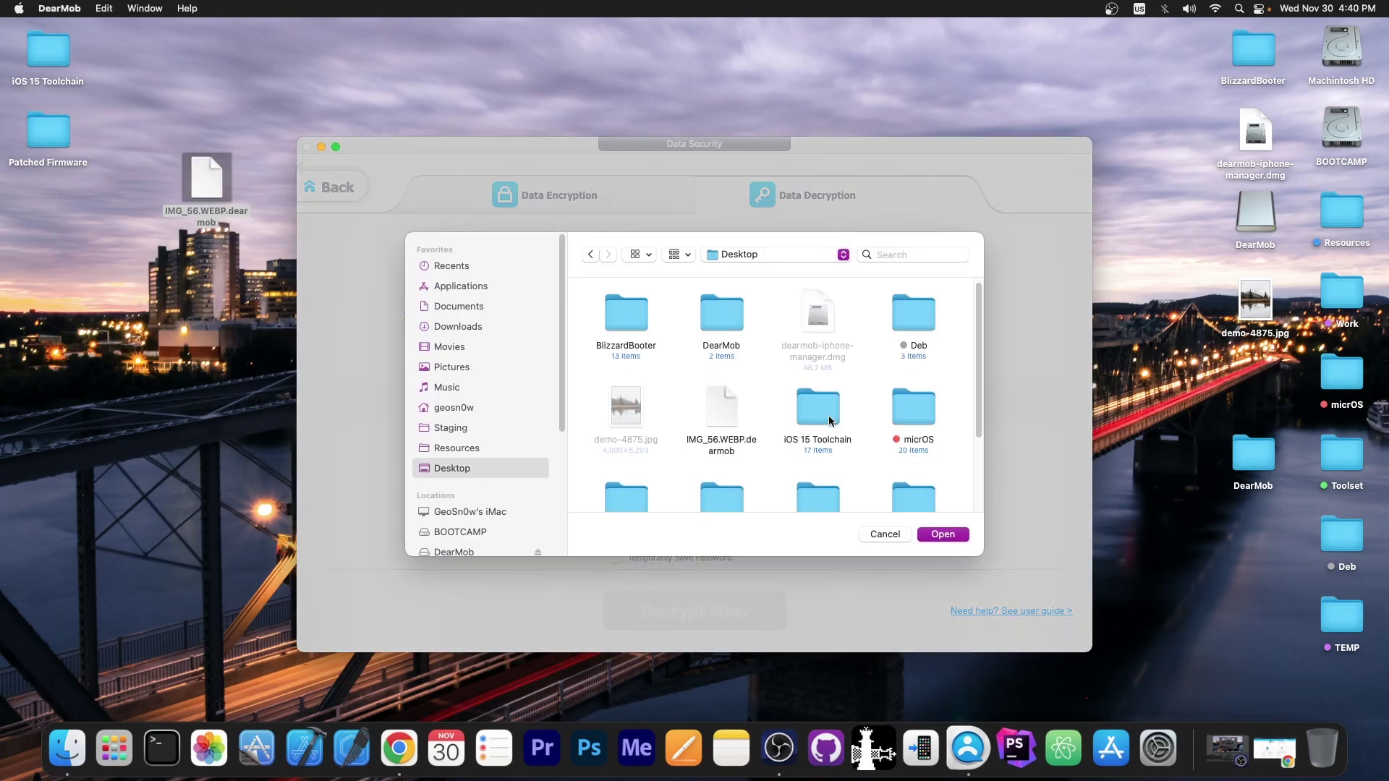
pyautogui.click(724, 445)
pyautogui.click(943, 534)
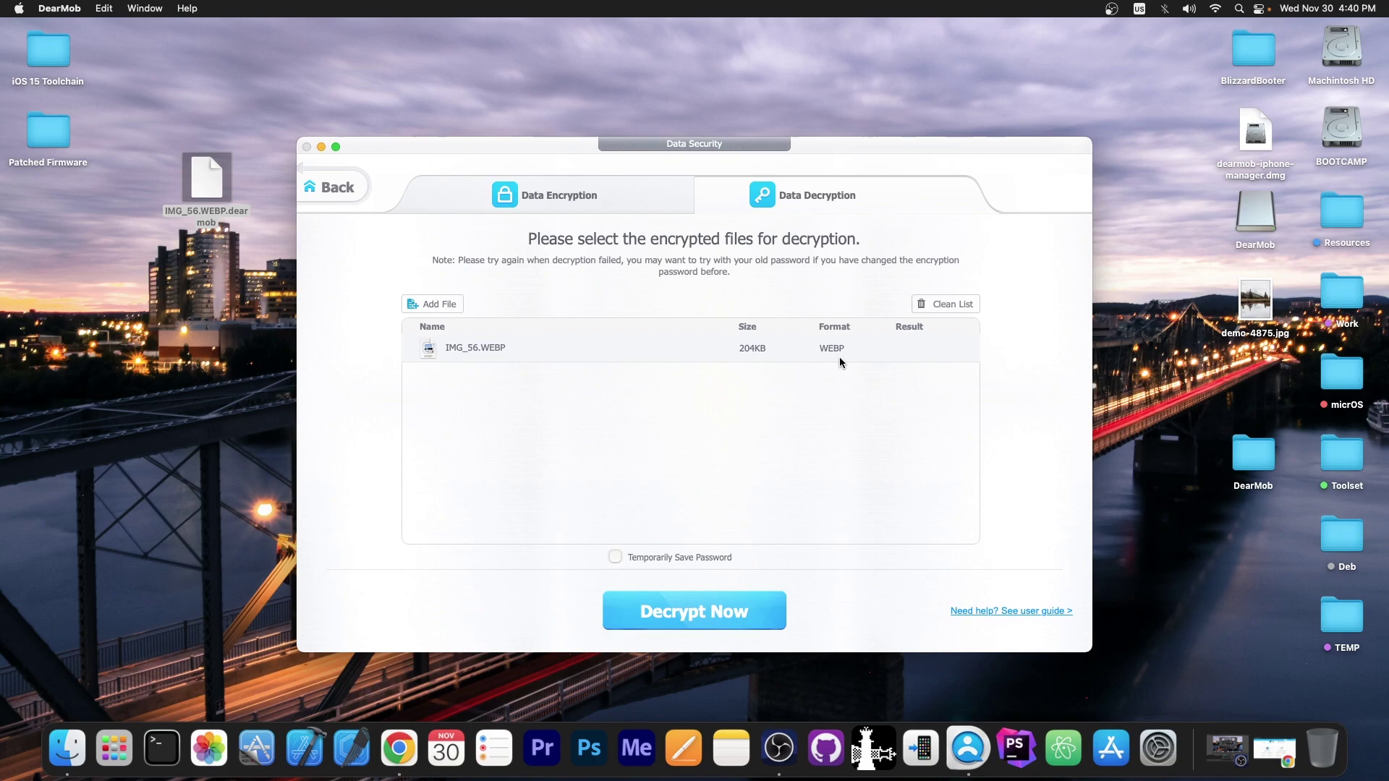
# Decrypt IMG_56.WEBP.dearmob by entering the encryption password
pyautogui.click(723, 614)
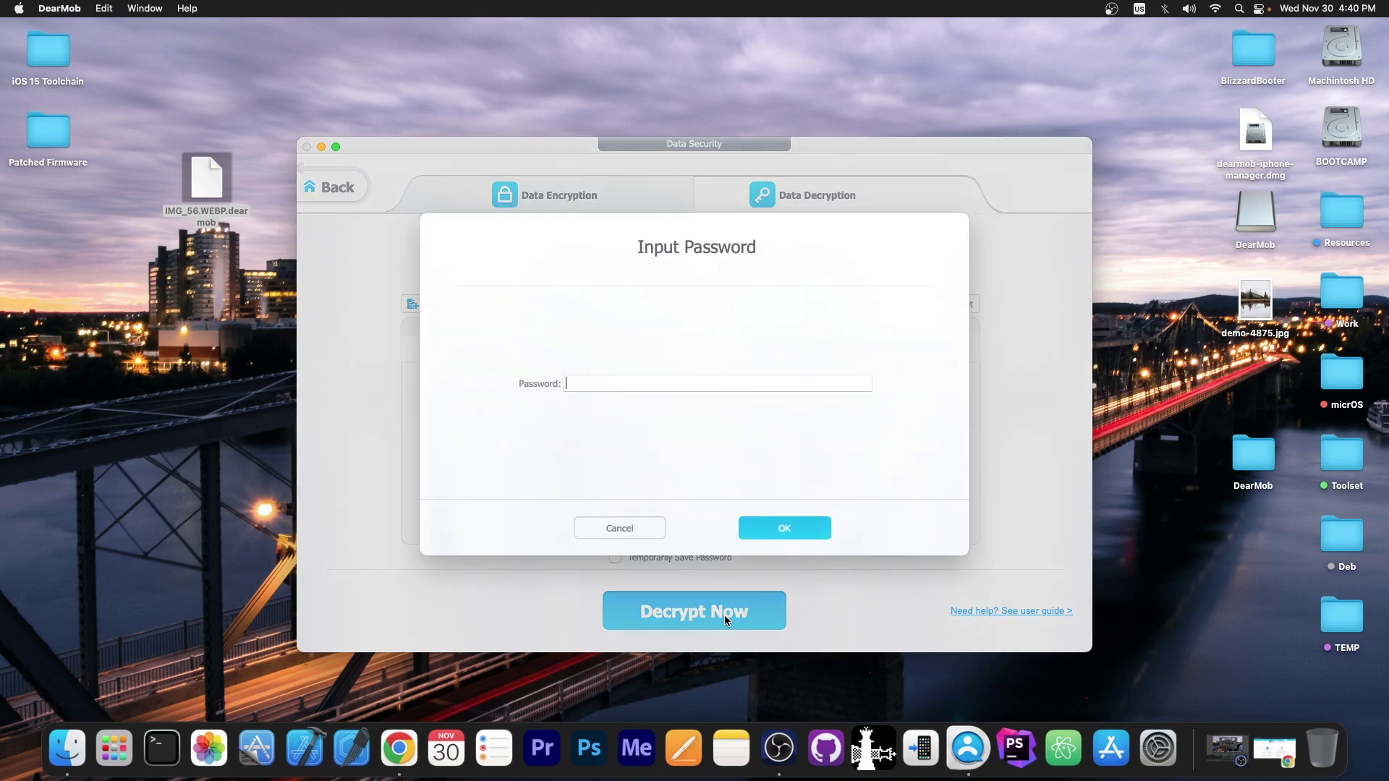
pyautogui.click(627, 392)
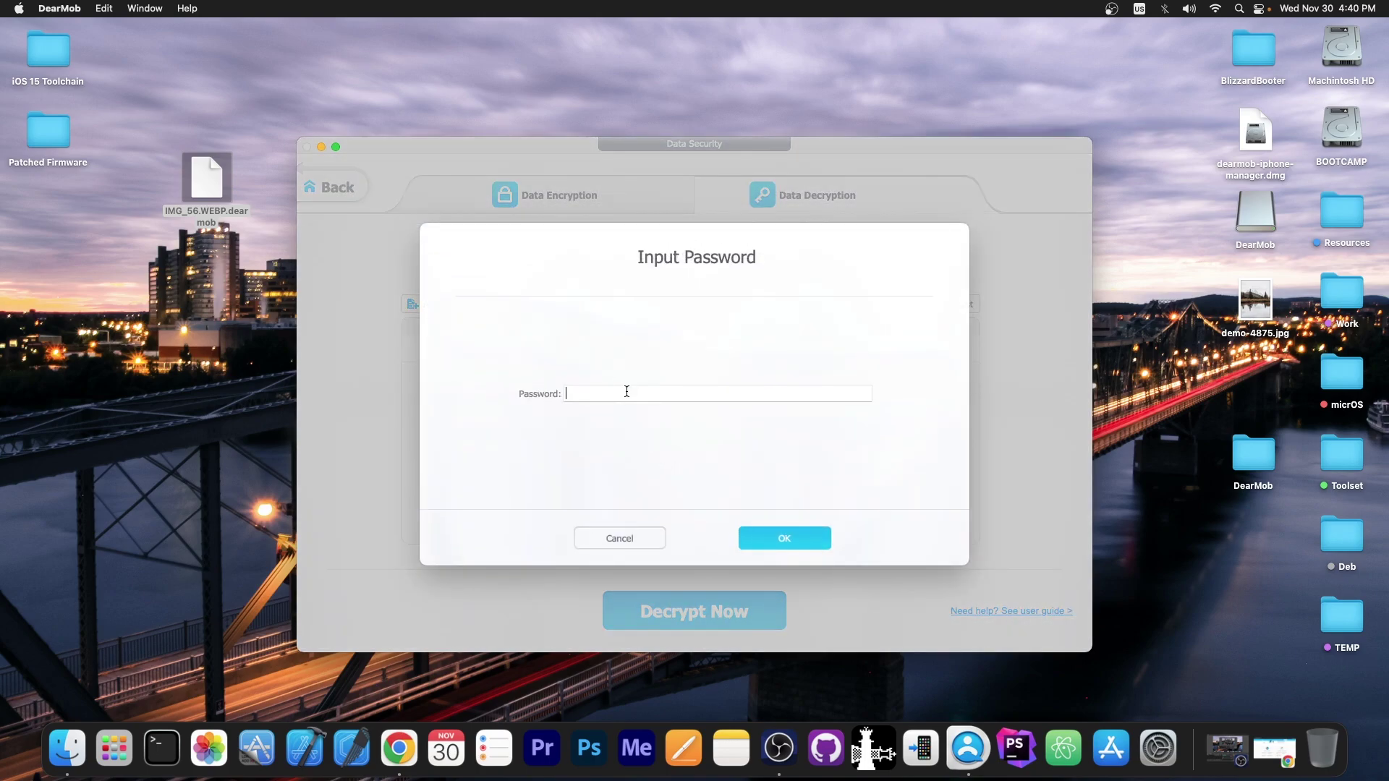
pyautogui.write('********')
pyautogui.click(779, 537)
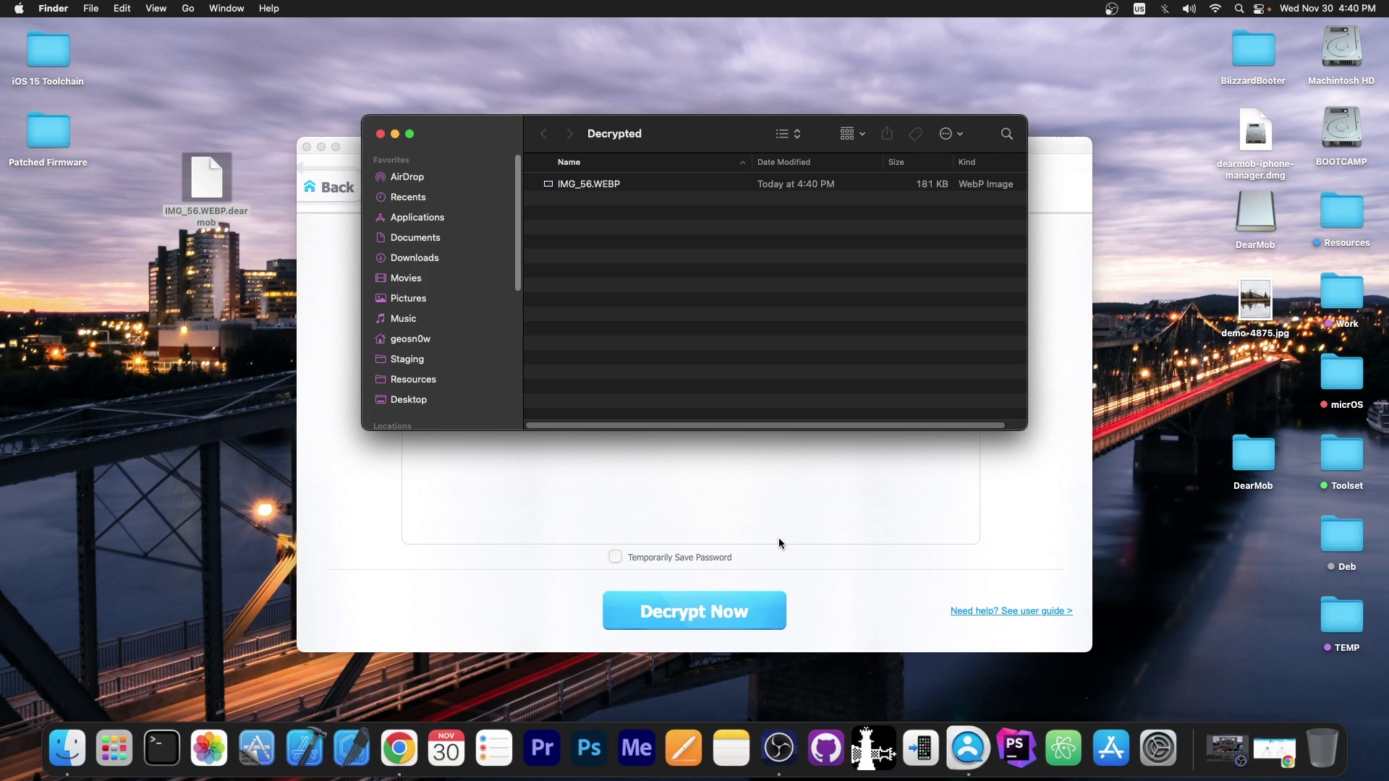
# Open the decrypted IMG_56.WEBP in Preview, quit Preview, and go back to DearMob's home screen
pyautogui.doubleClick(612, 186)
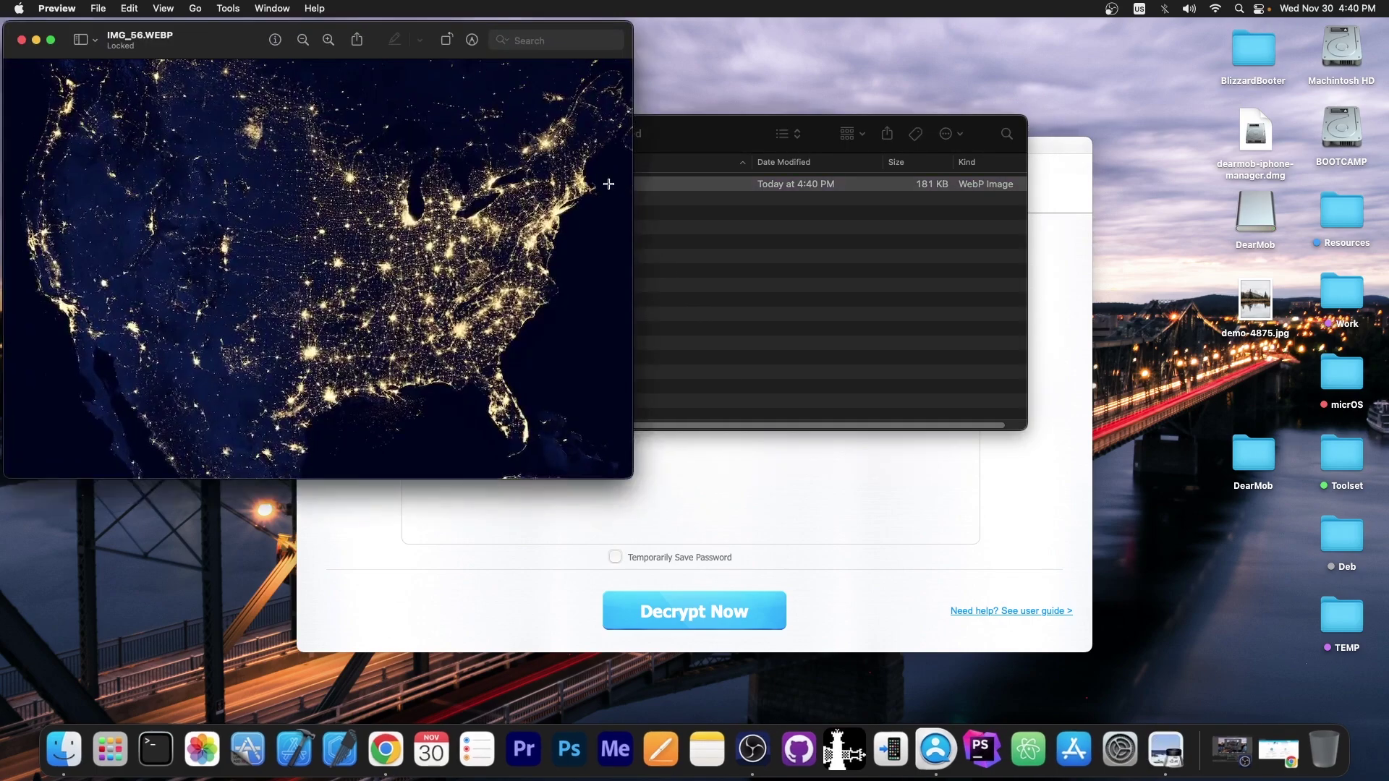
pyautogui.click(21, 39)
pyautogui.press('super+w')
pyautogui.press('super+q')
pyautogui.click(351, 188)
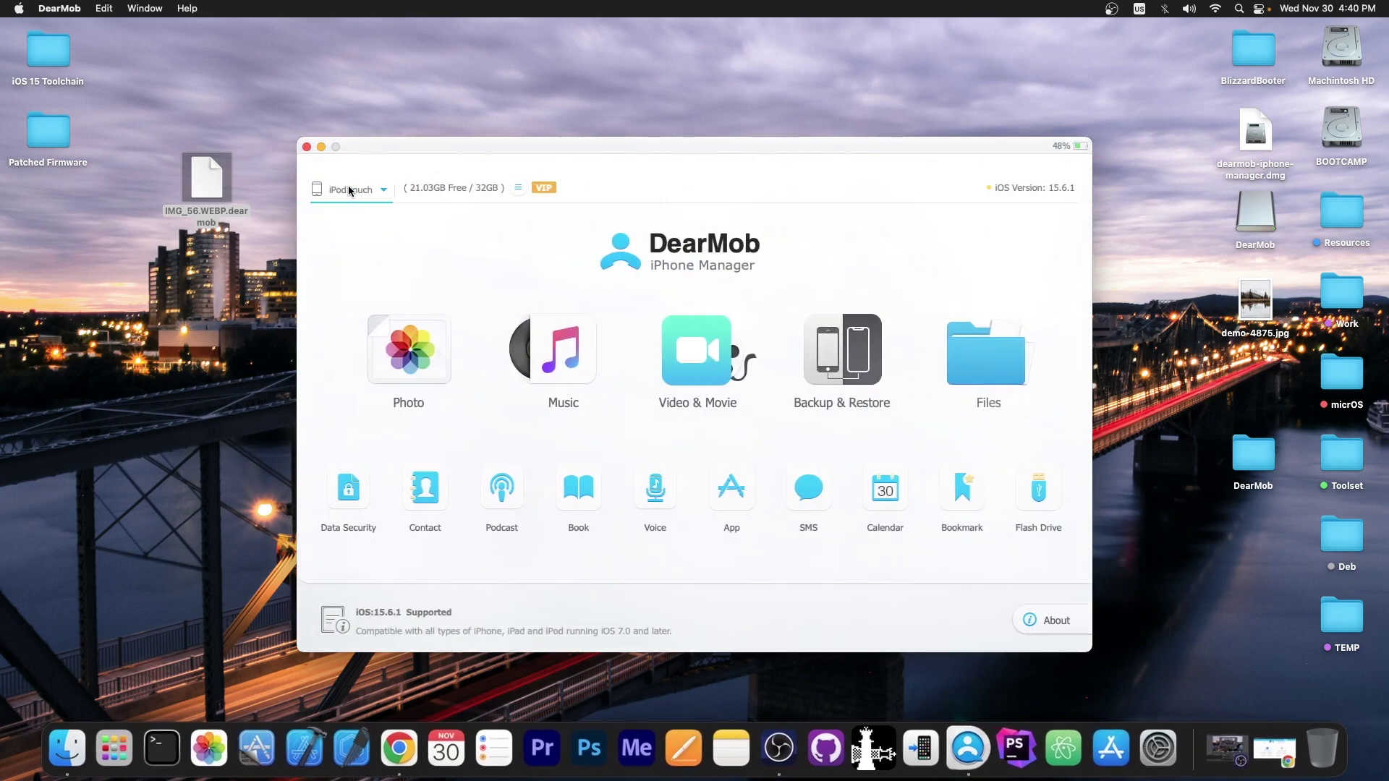
# Run an unencrypted iPod touch backup to the Mac (1 succeeded, 0 failed) and close Backup Manager
pyautogui.click(861, 347)
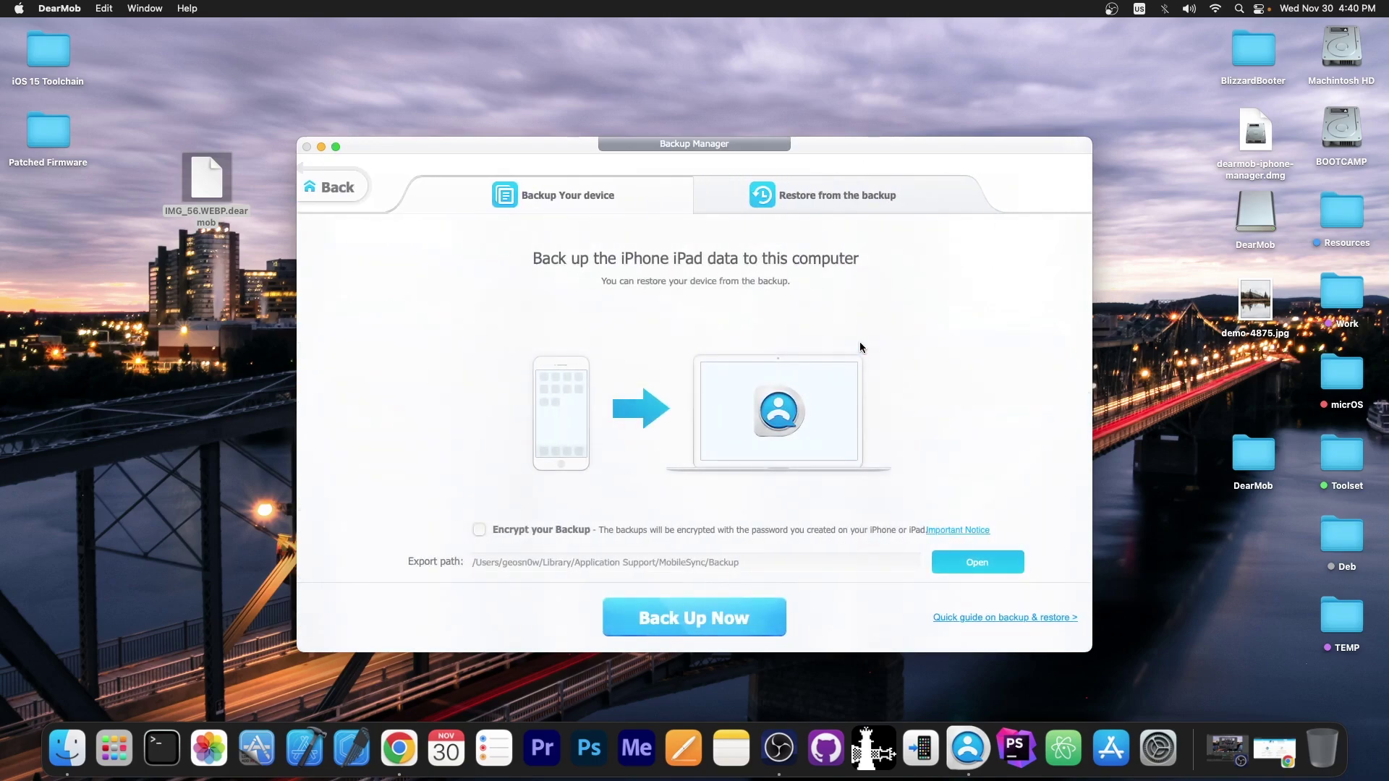
pyautogui.click(848, 194)
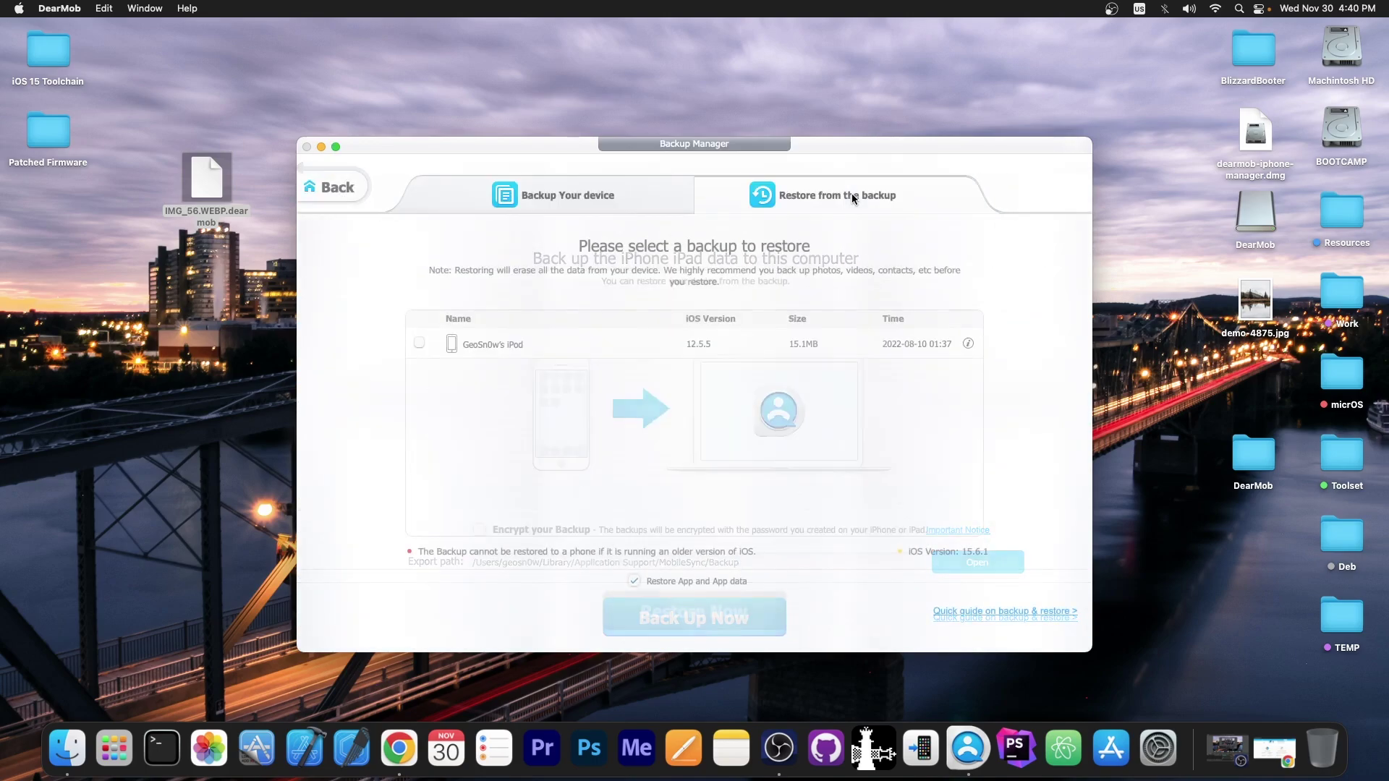
pyautogui.click(564, 194)
pyautogui.click(481, 529)
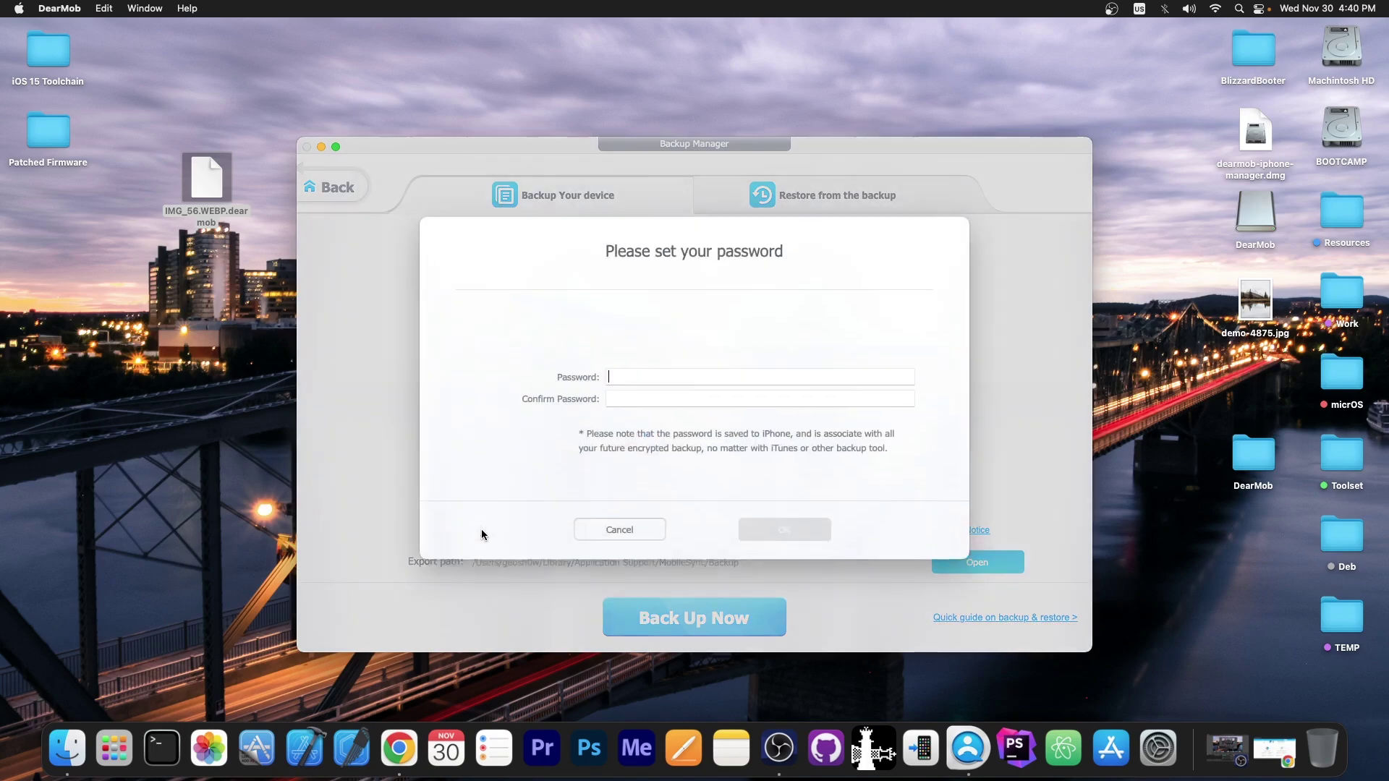
pyautogui.click(622, 537)
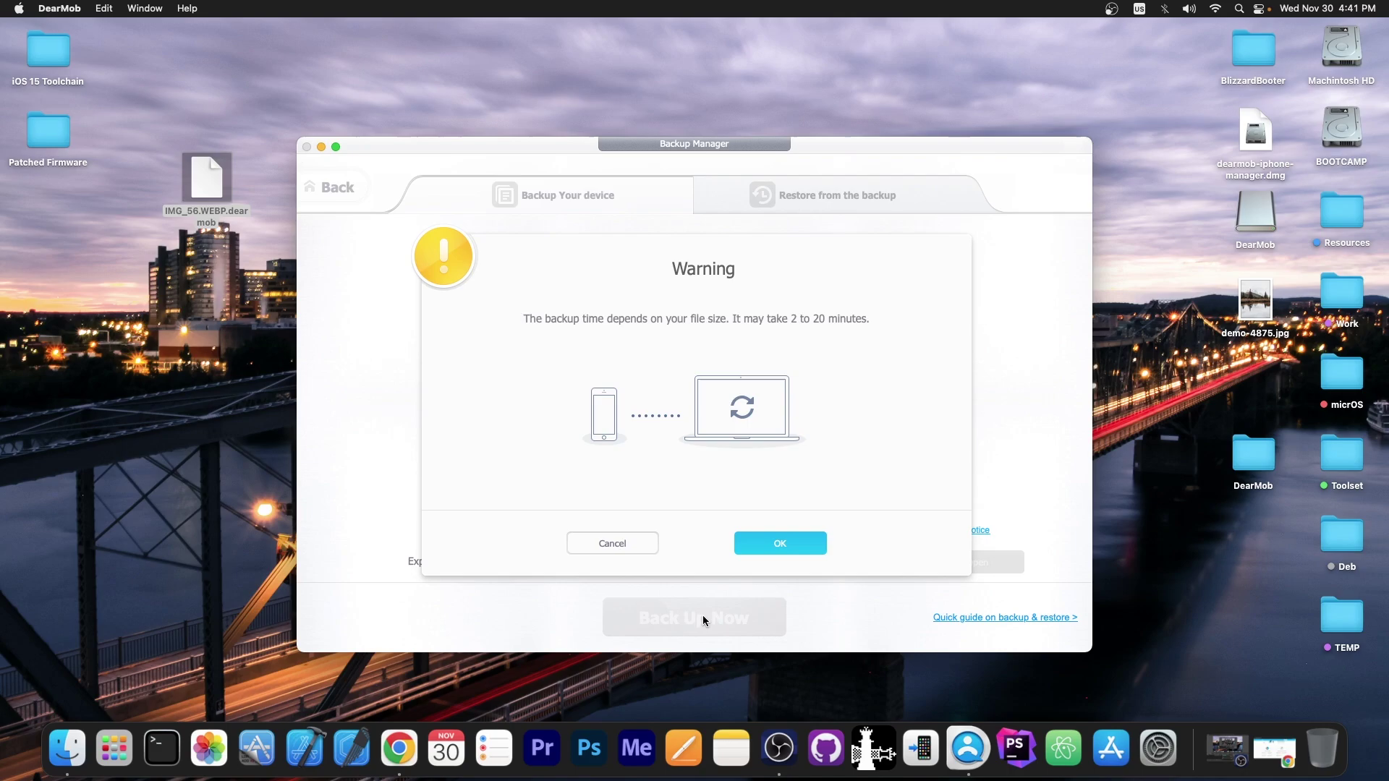
pyautogui.click(772, 541)
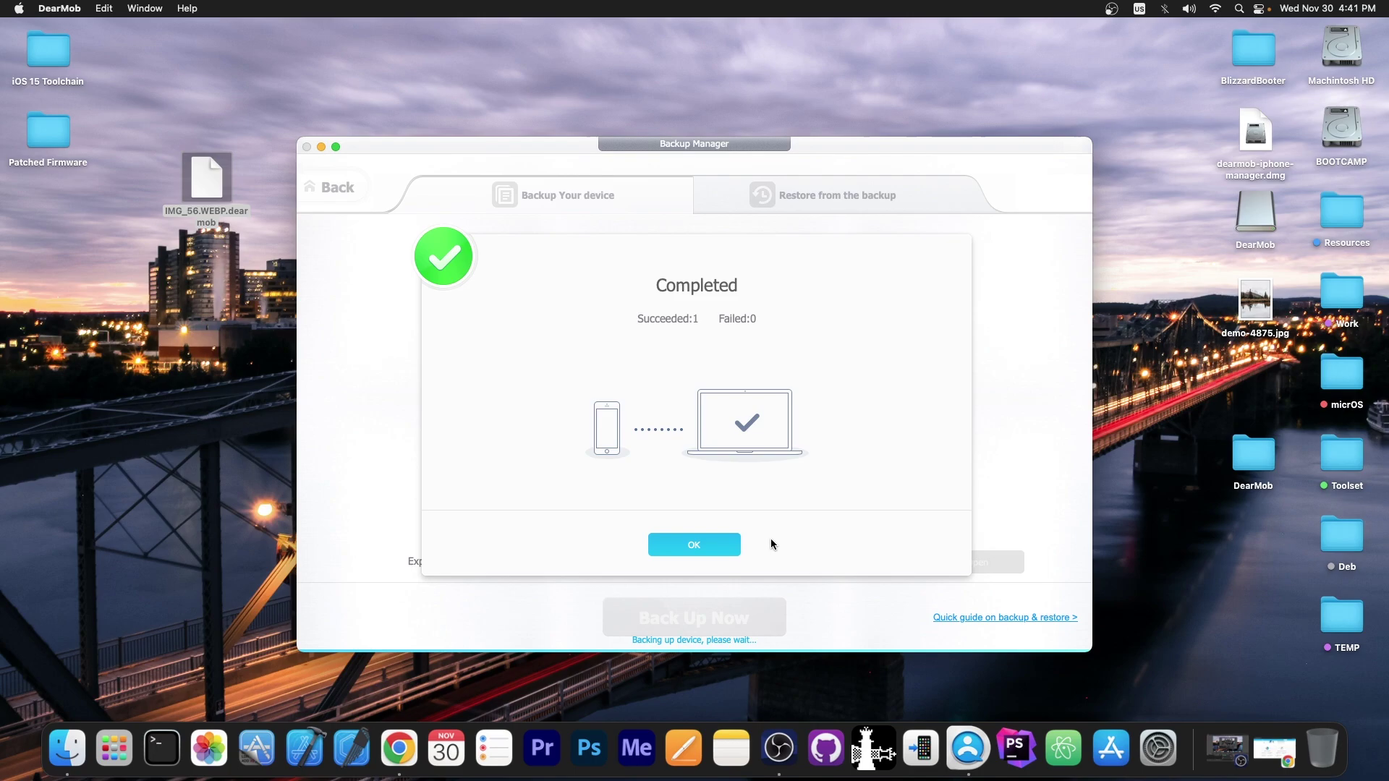
pyautogui.click(717, 541)
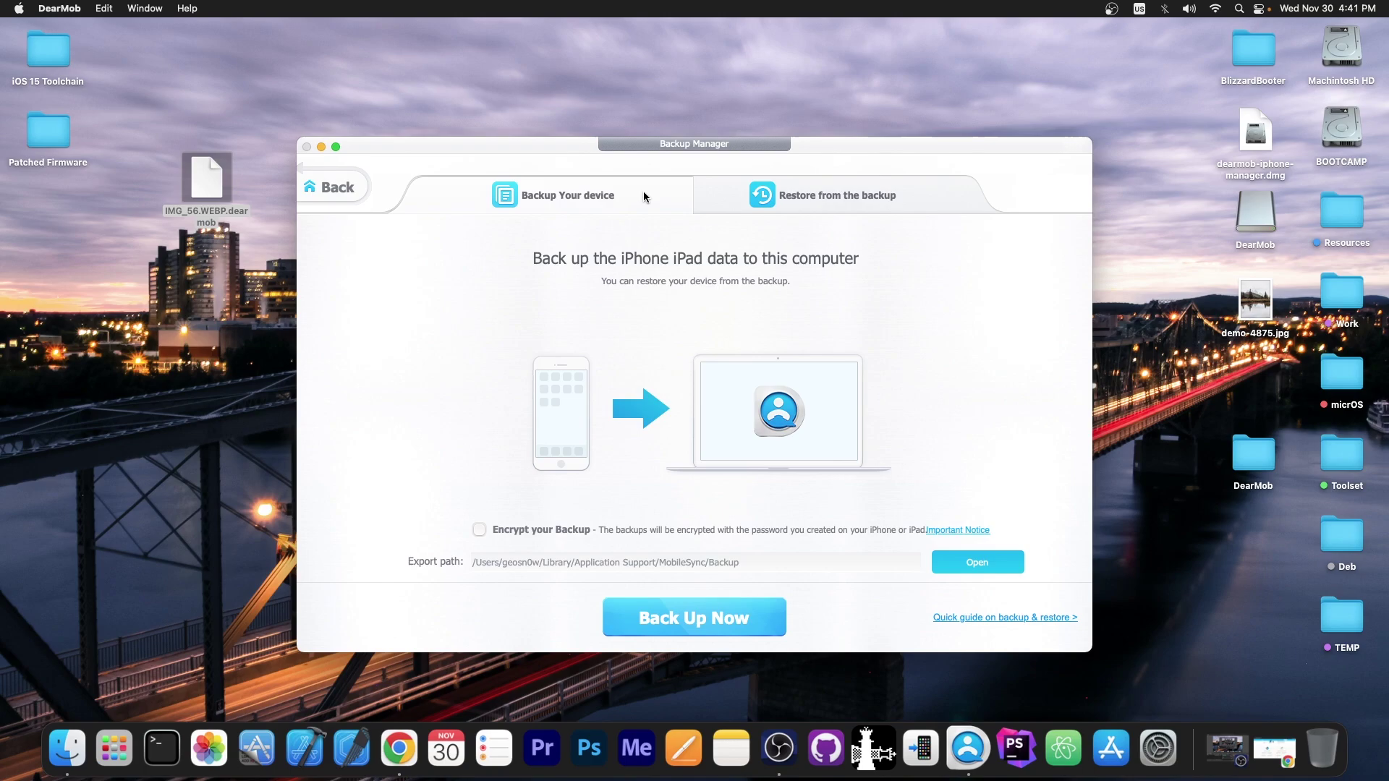
pyautogui.press('super+w')
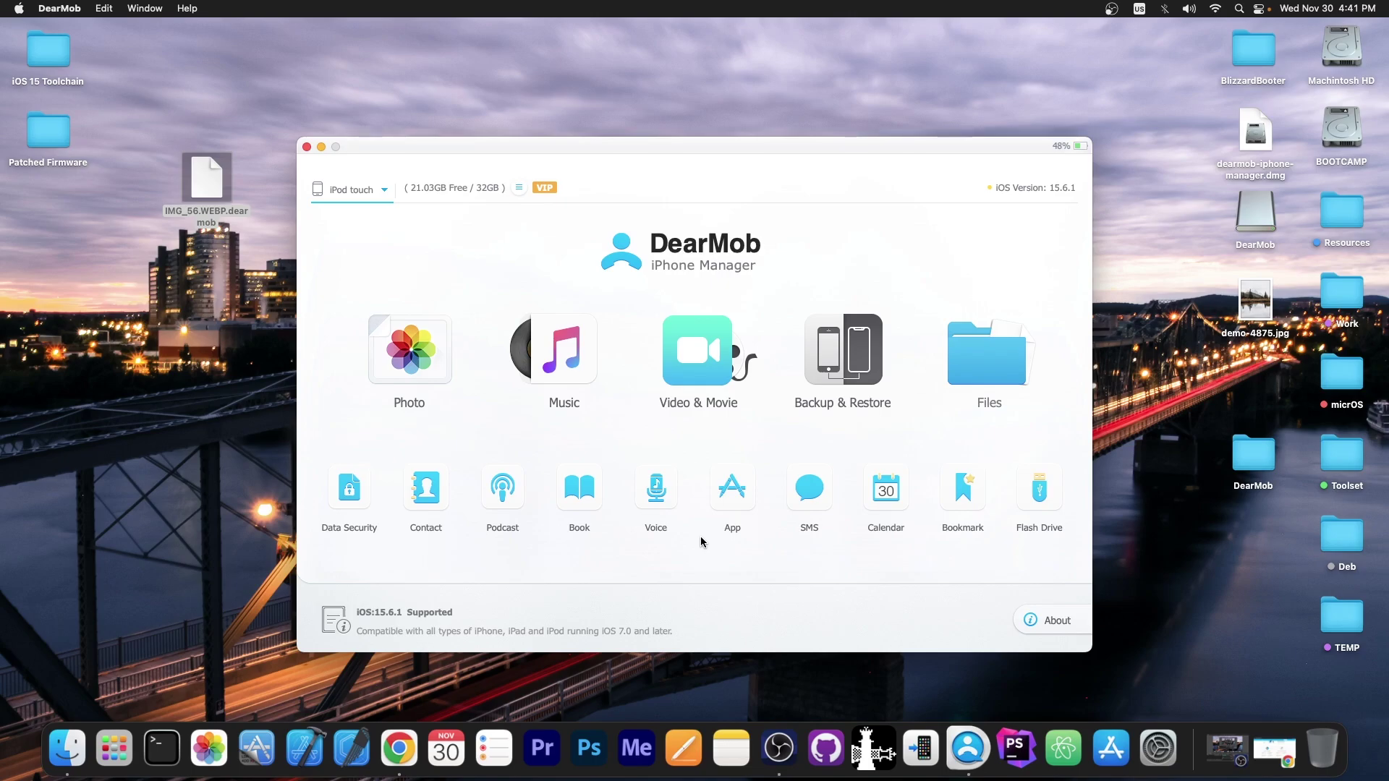
# Restore the iPod touch from its 66.1MB backup dated 2022-11-30
pyautogui.click(825, 340)
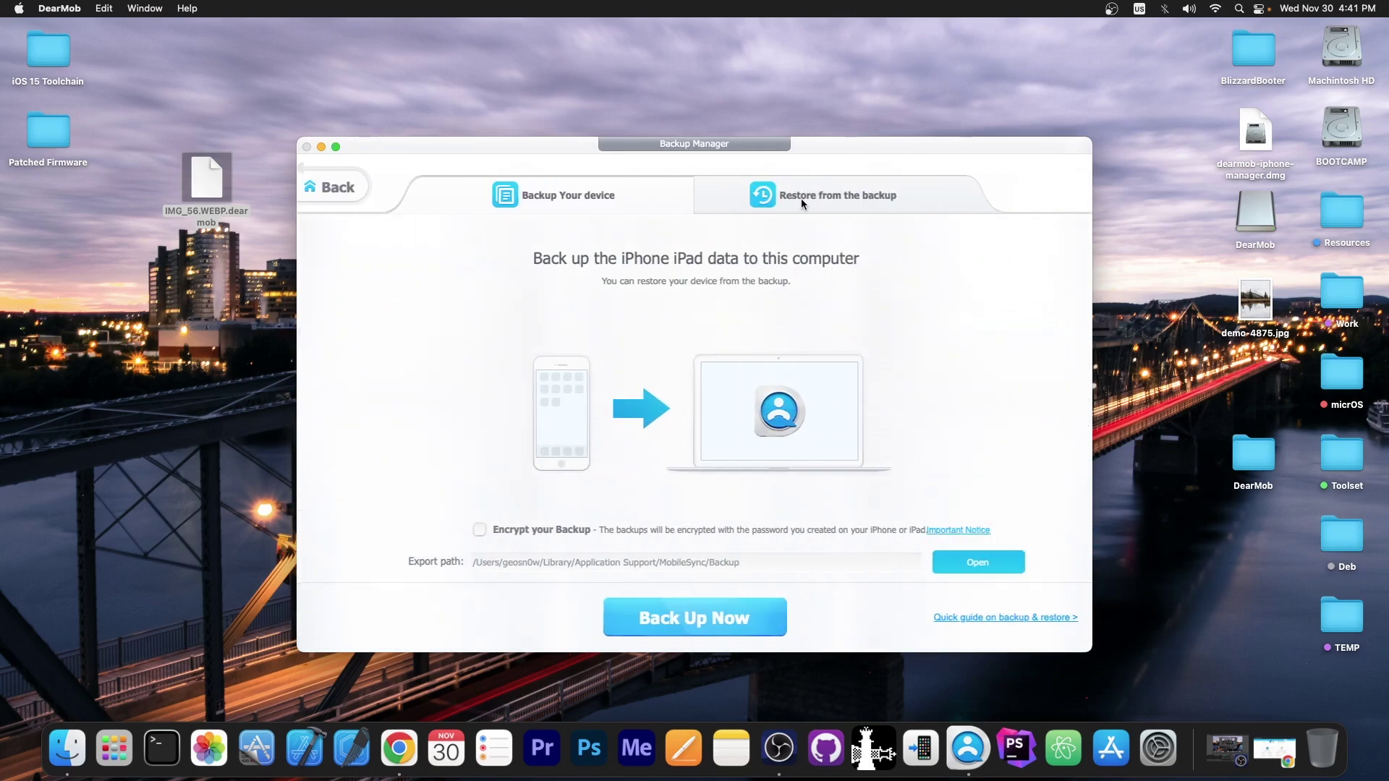
pyautogui.click(803, 196)
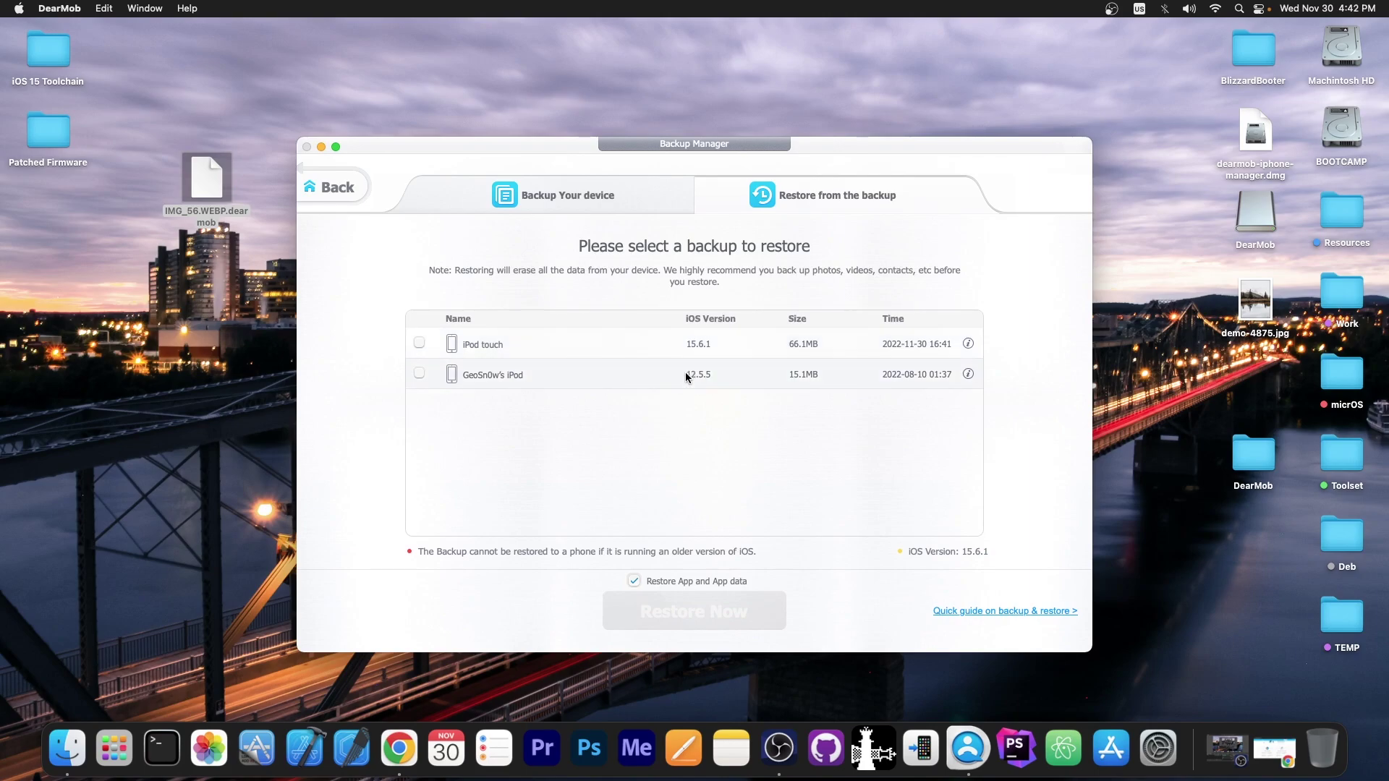
pyautogui.click(474, 345)
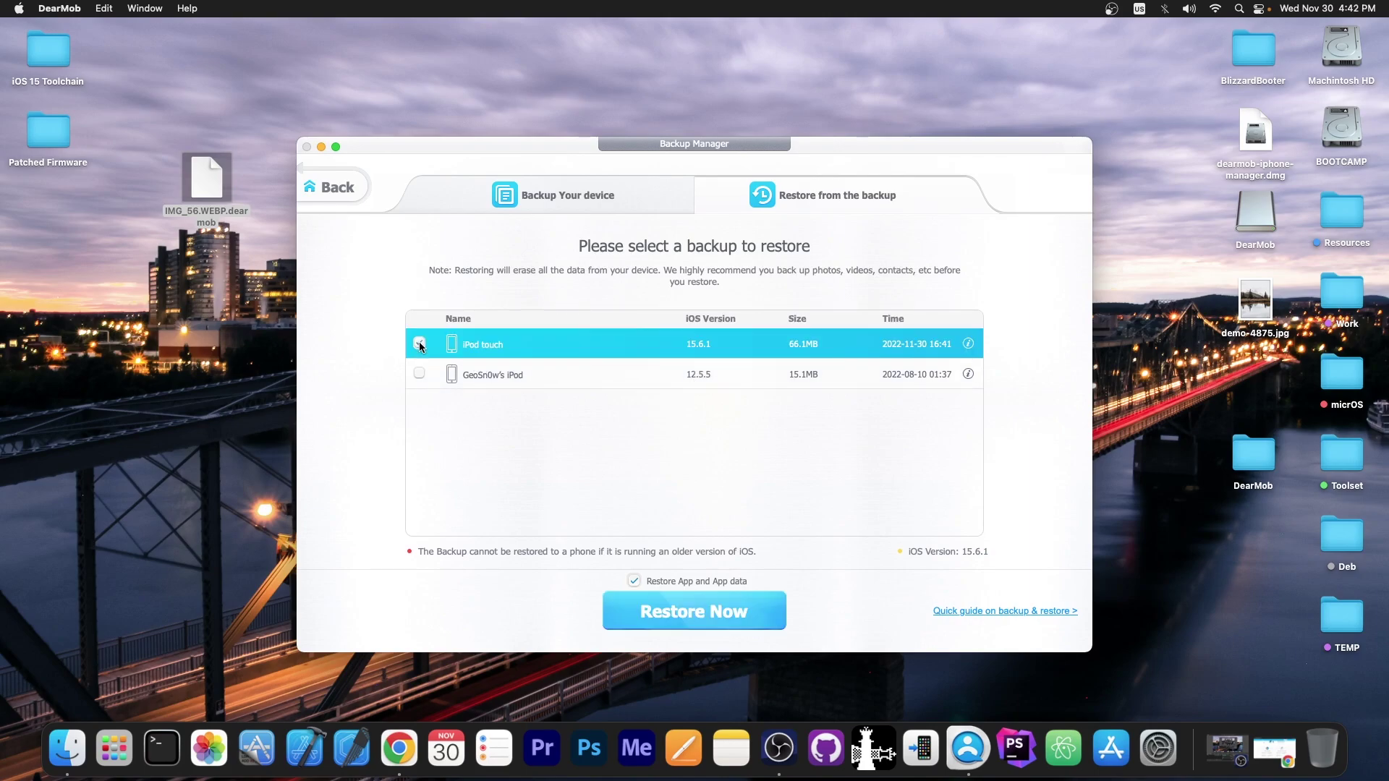
pyautogui.click(748, 606)
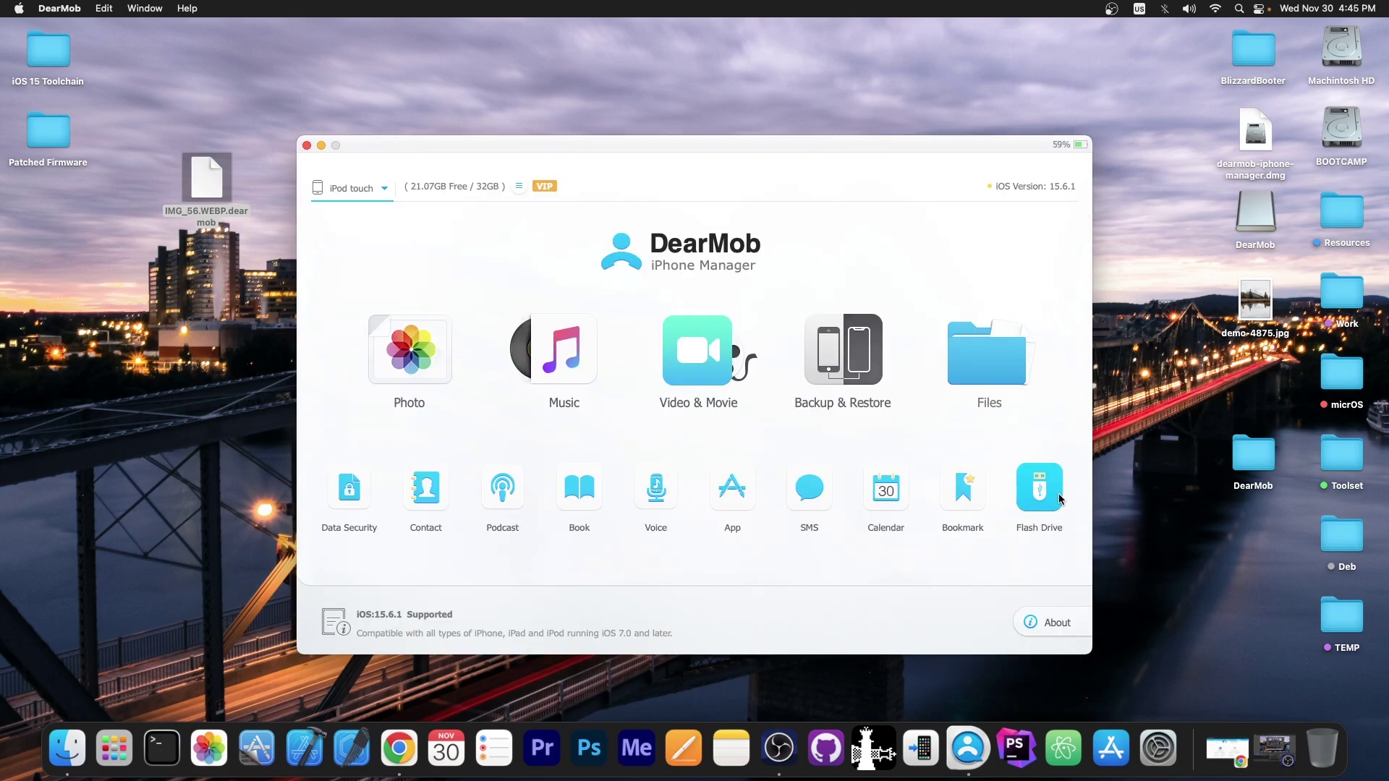
# Copy demo-4875.jpg, IMG_56.WEBP.dearmob and dearmob-iphone-manager.dmg onto the Flash Drive storage
pyautogui.click(1046, 498)
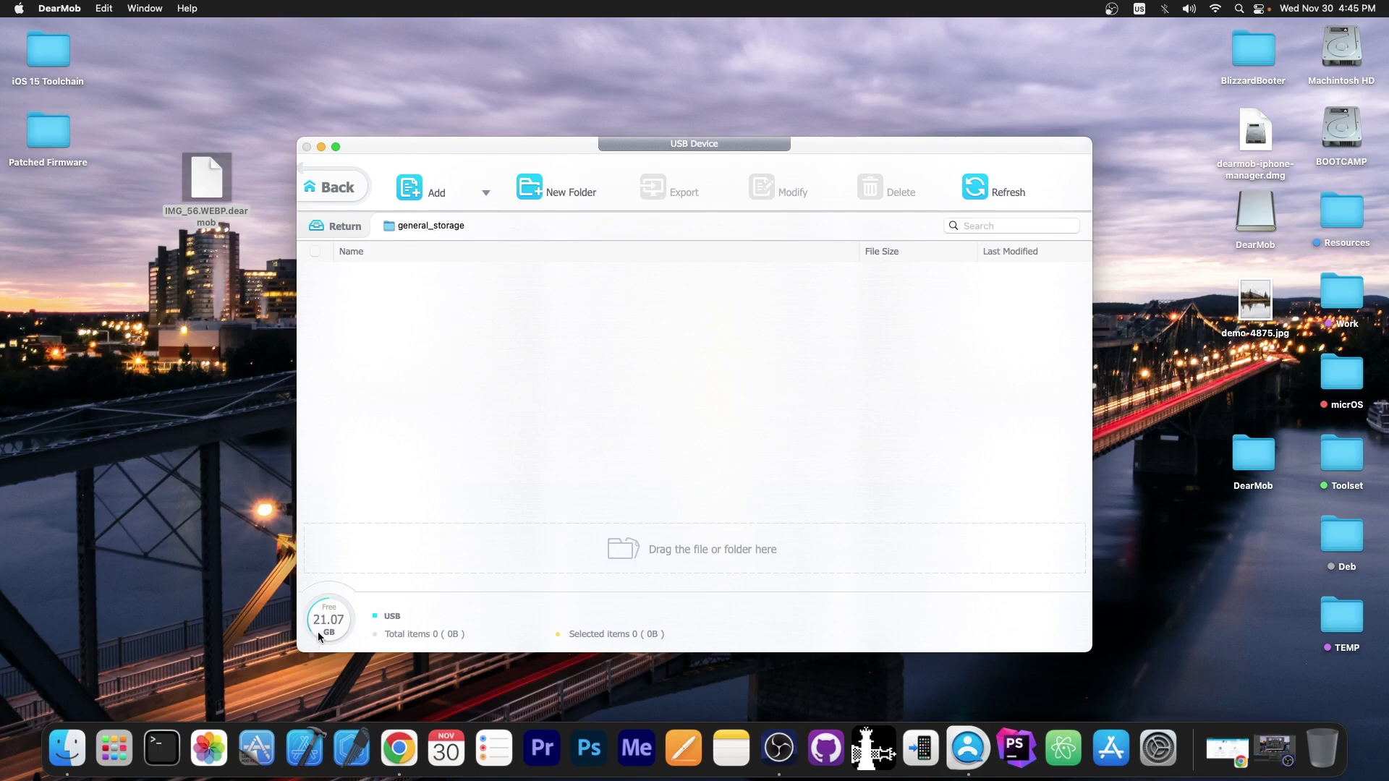
pyautogui.moveTo(1258, 322); pyautogui.dragTo(568, 324)
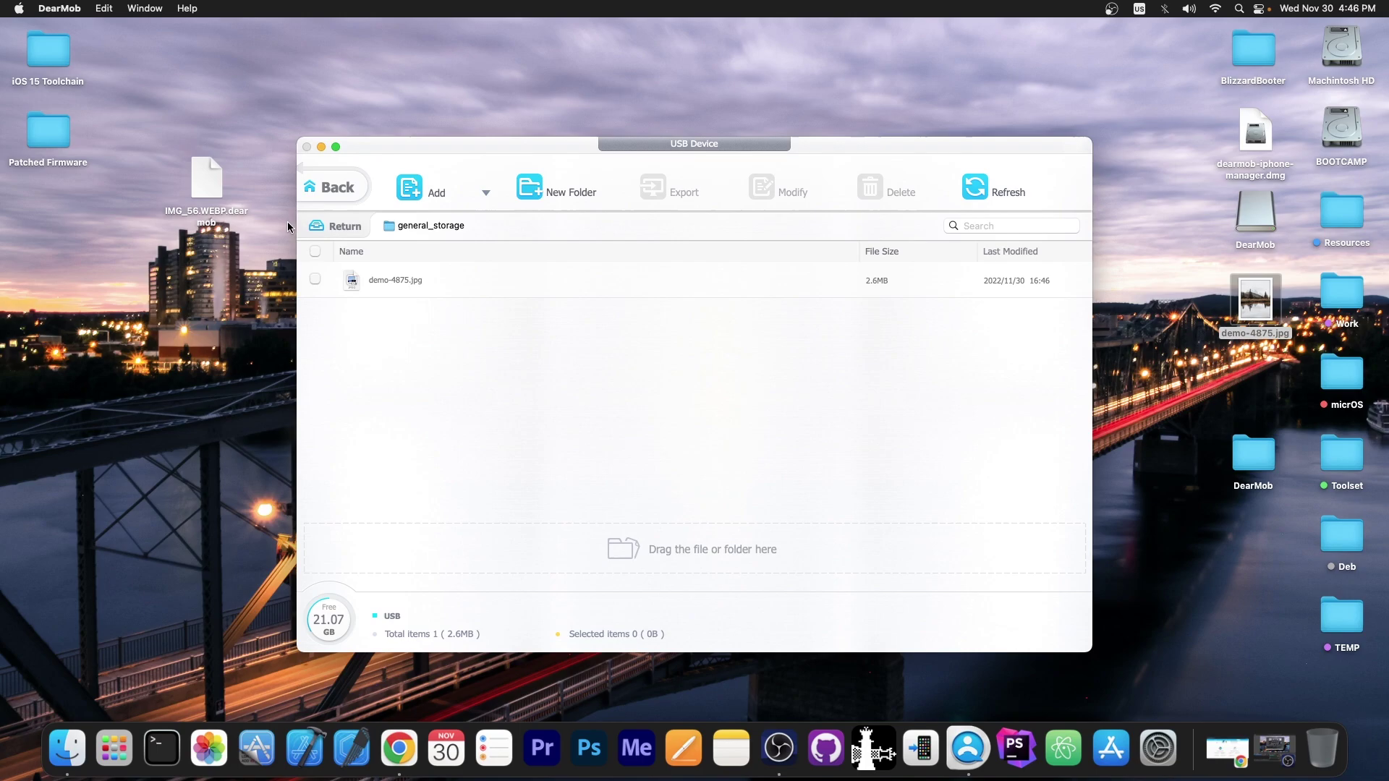
pyautogui.moveTo(219, 197); pyautogui.dragTo(546, 457)
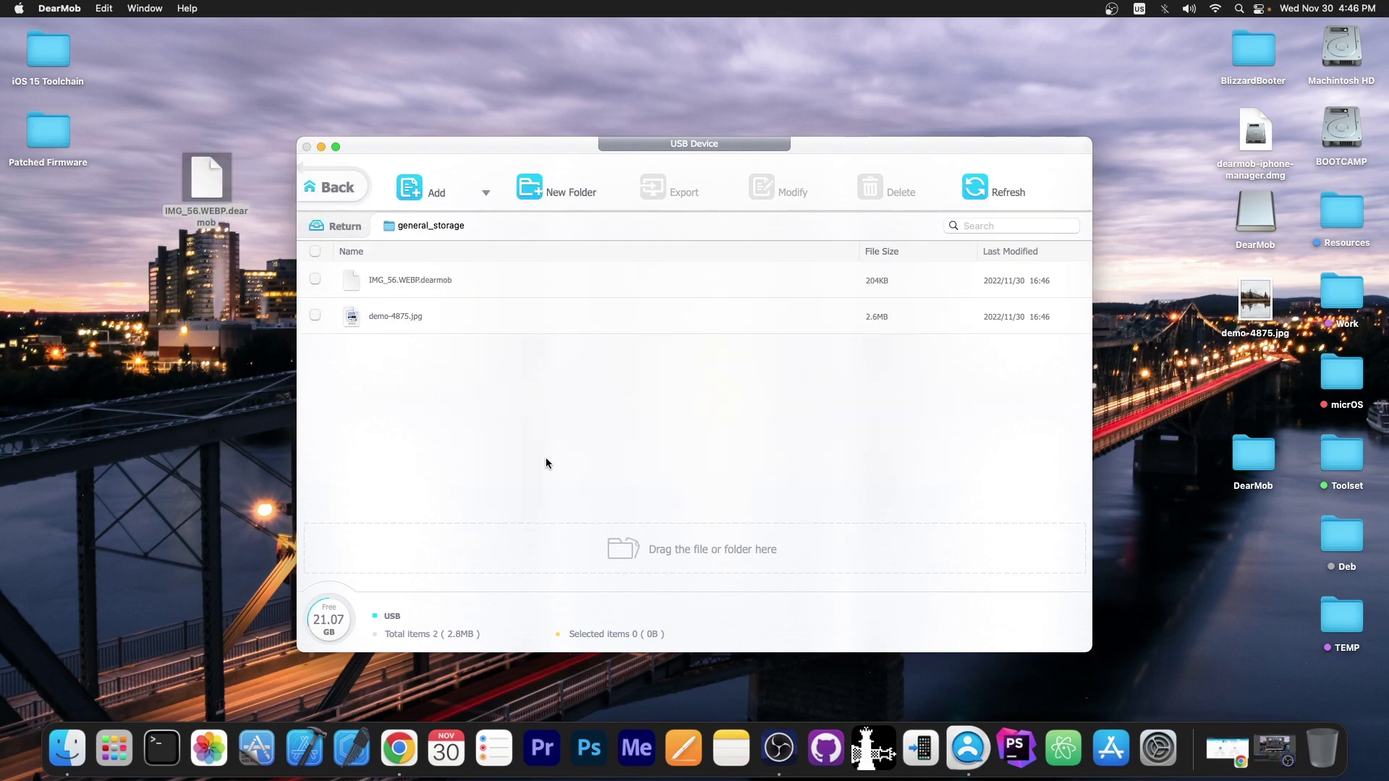
pyautogui.moveTo(1215, 175); pyautogui.dragTo(710, 357)
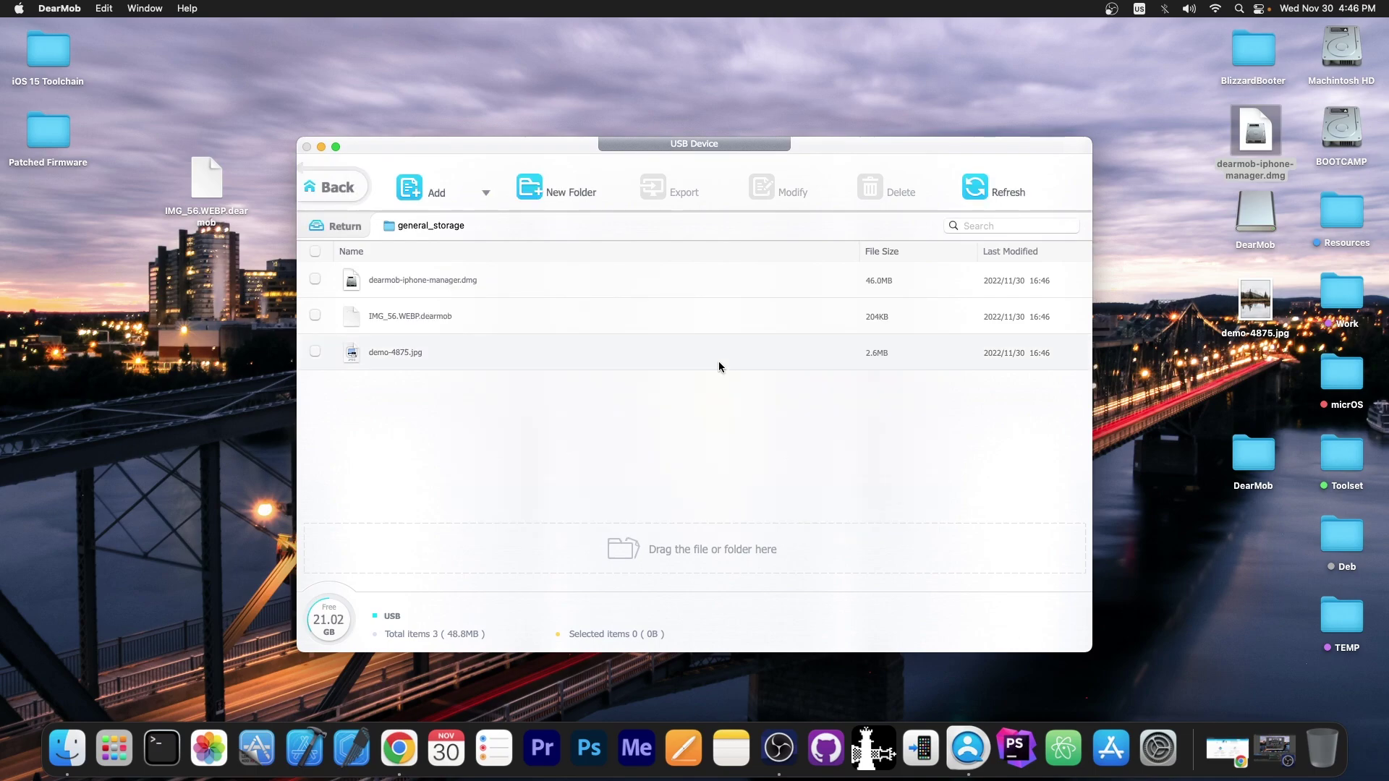
# Delete all three stored files from general_storage and return to the device overview
pyautogui.press('super+a')
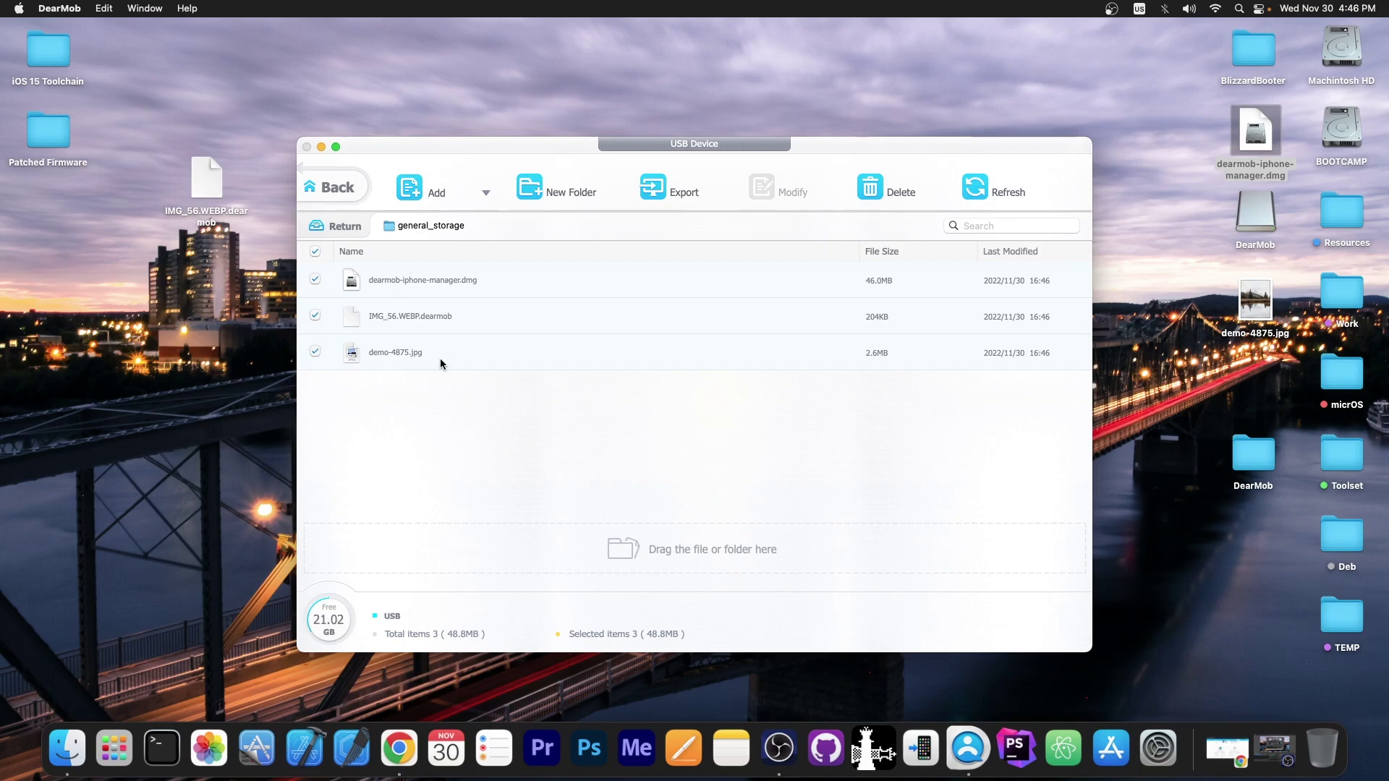
pyautogui.click(903, 199)
pyautogui.click(800, 541)
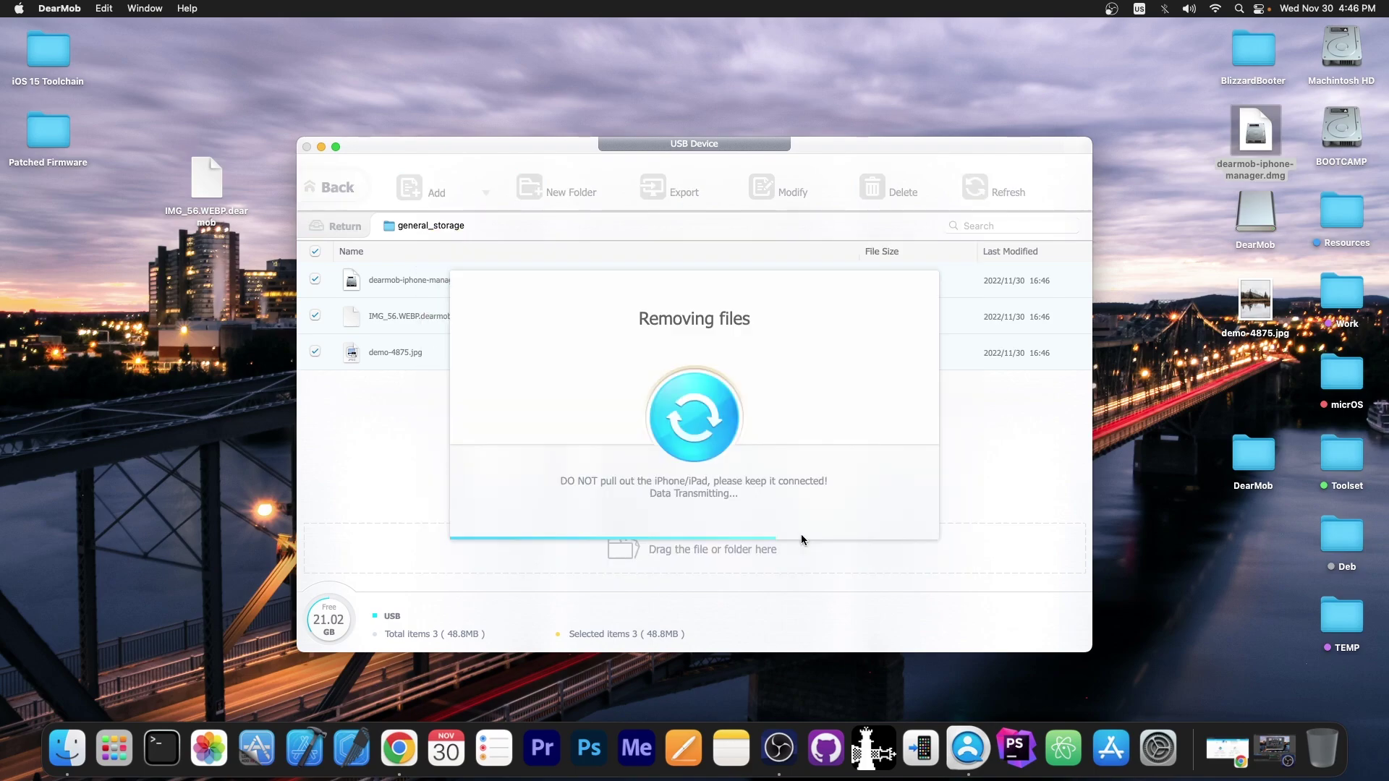
pyautogui.click(427, 227)
# Browse the iPod's installed apps, cancel the app install dialog, and return to the device overview
pyautogui.click(734, 505)
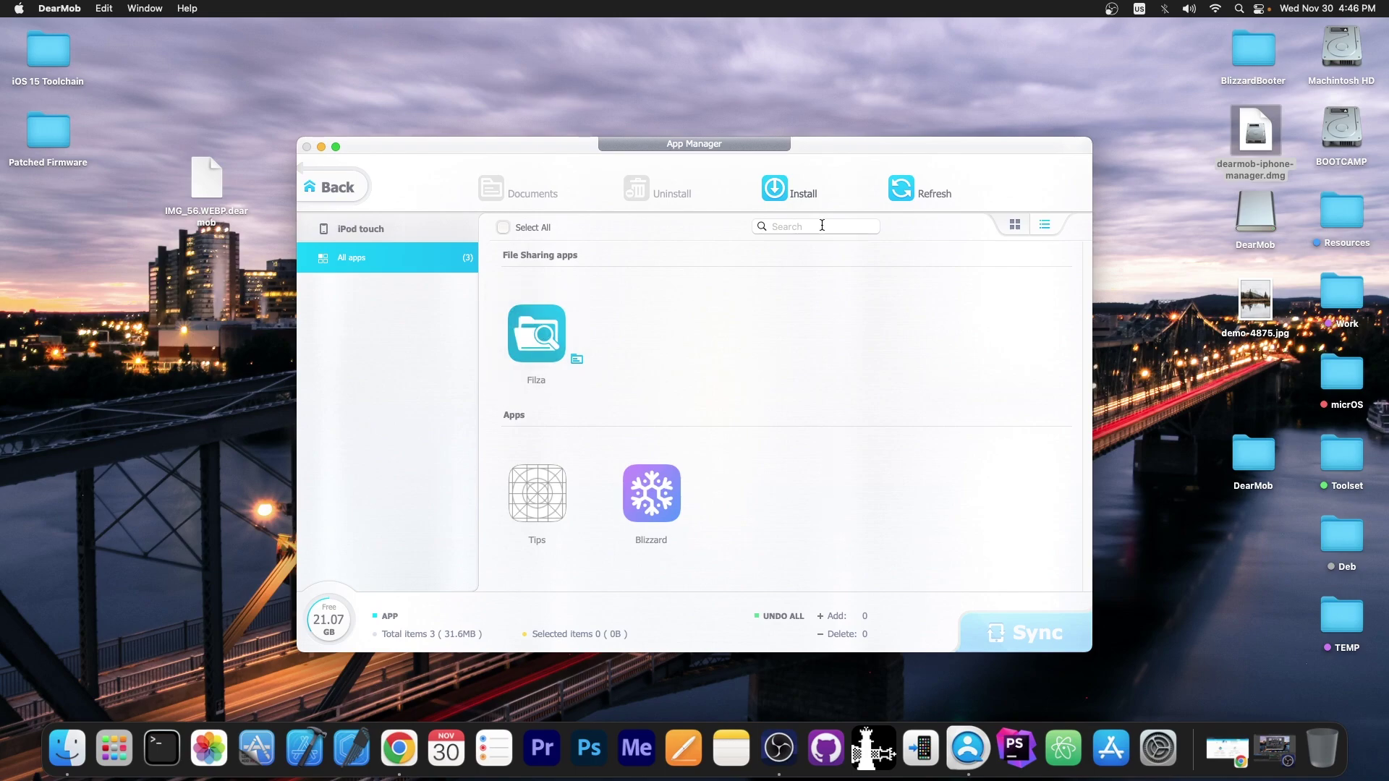
pyautogui.click(806, 198)
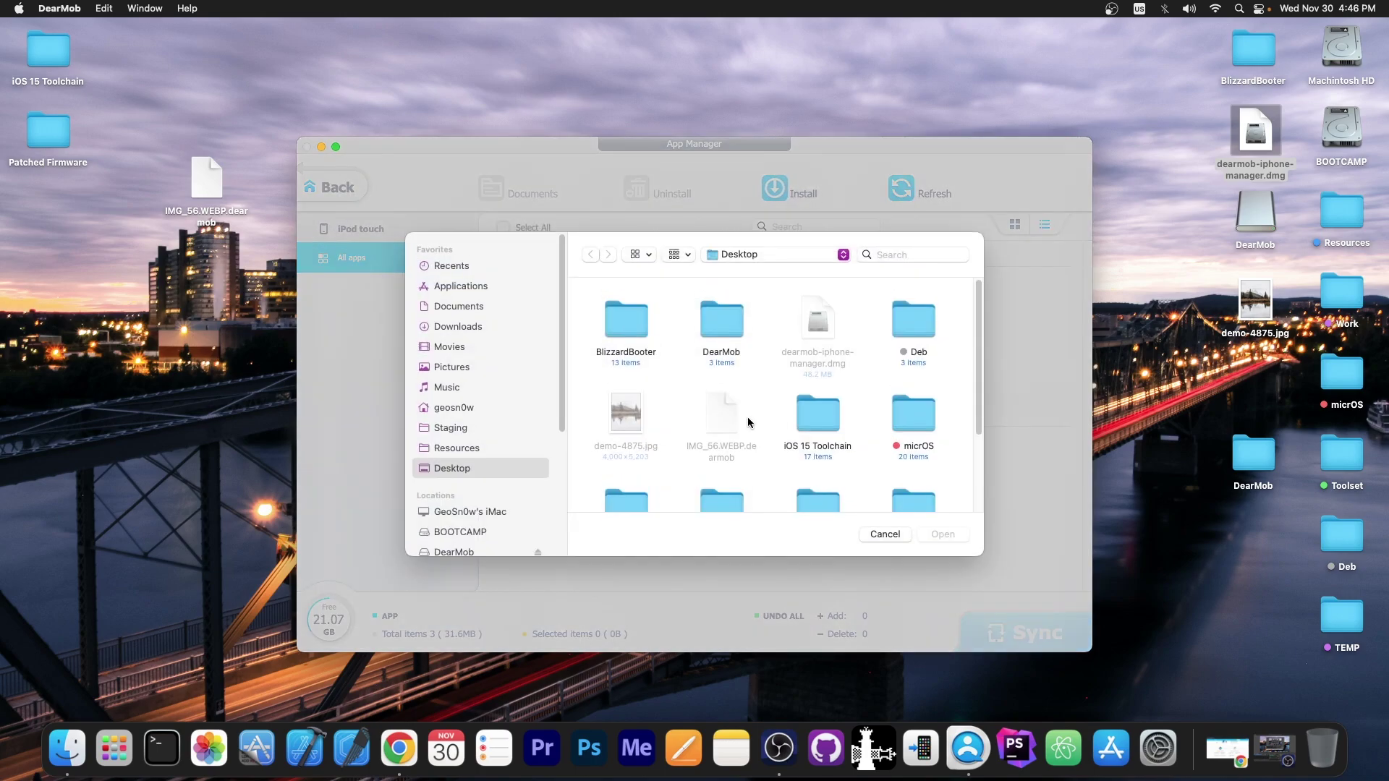
pyautogui.click(887, 537)
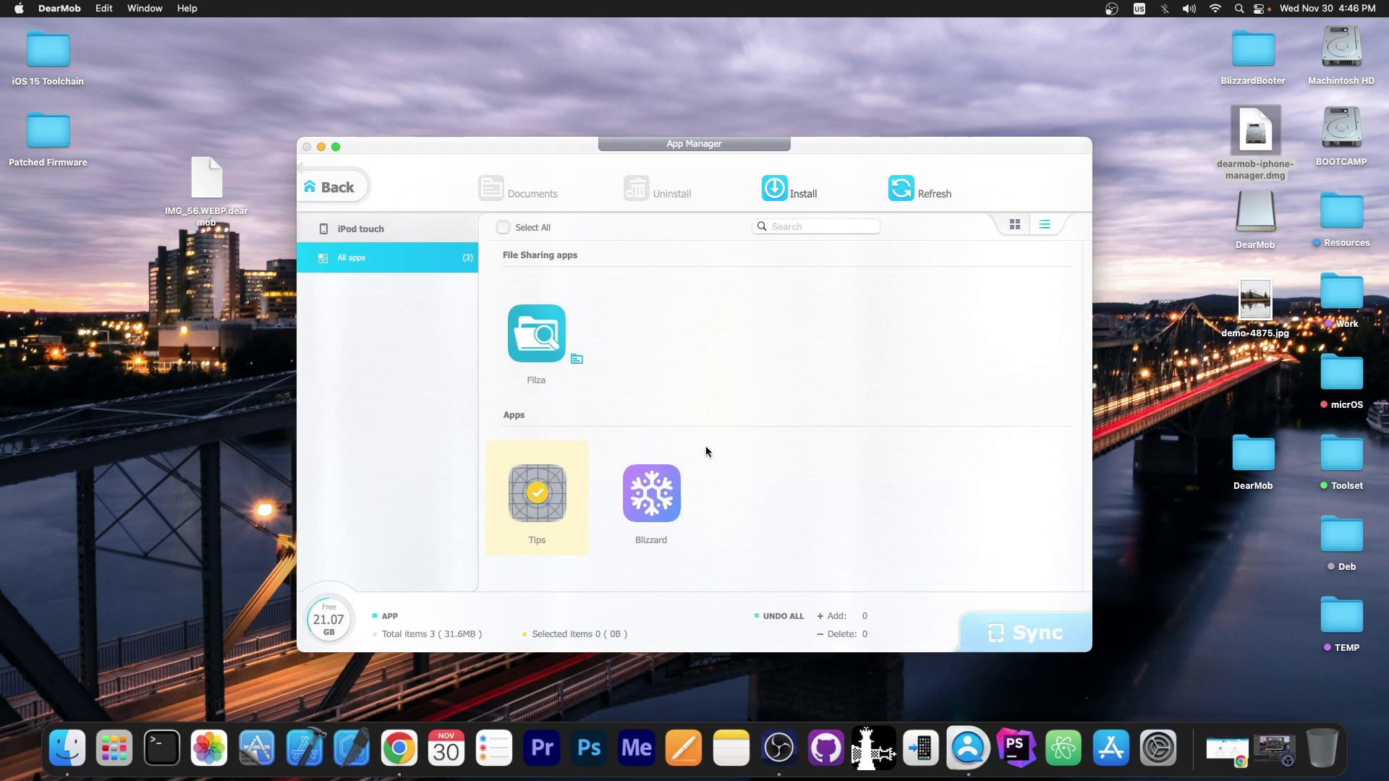
pyautogui.click(349, 187)
# In the camera roll, select the pier photo near the end and mark it for deletion
pyautogui.click(381, 337)
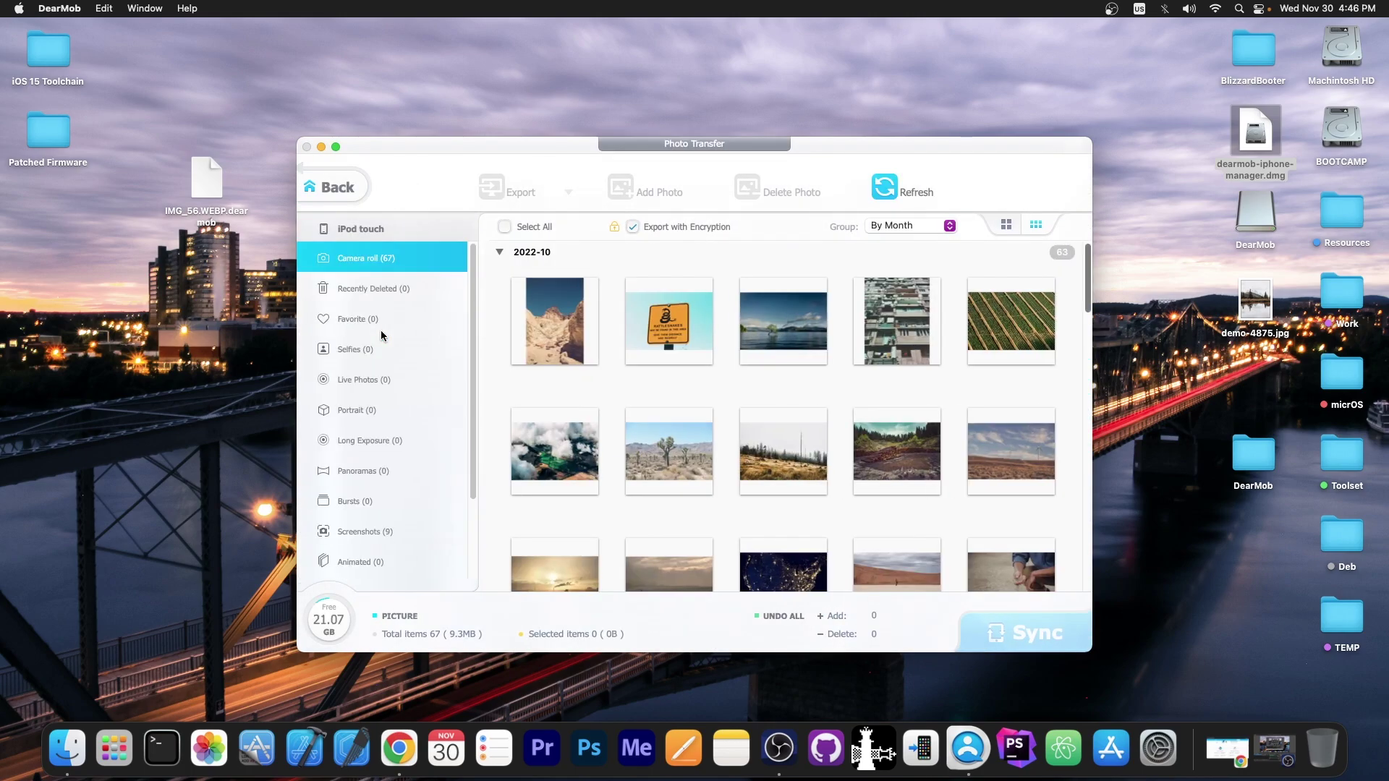
pyautogui.scroll(-1, 422, 384)
pyautogui.scroll(-15, 800, 379)
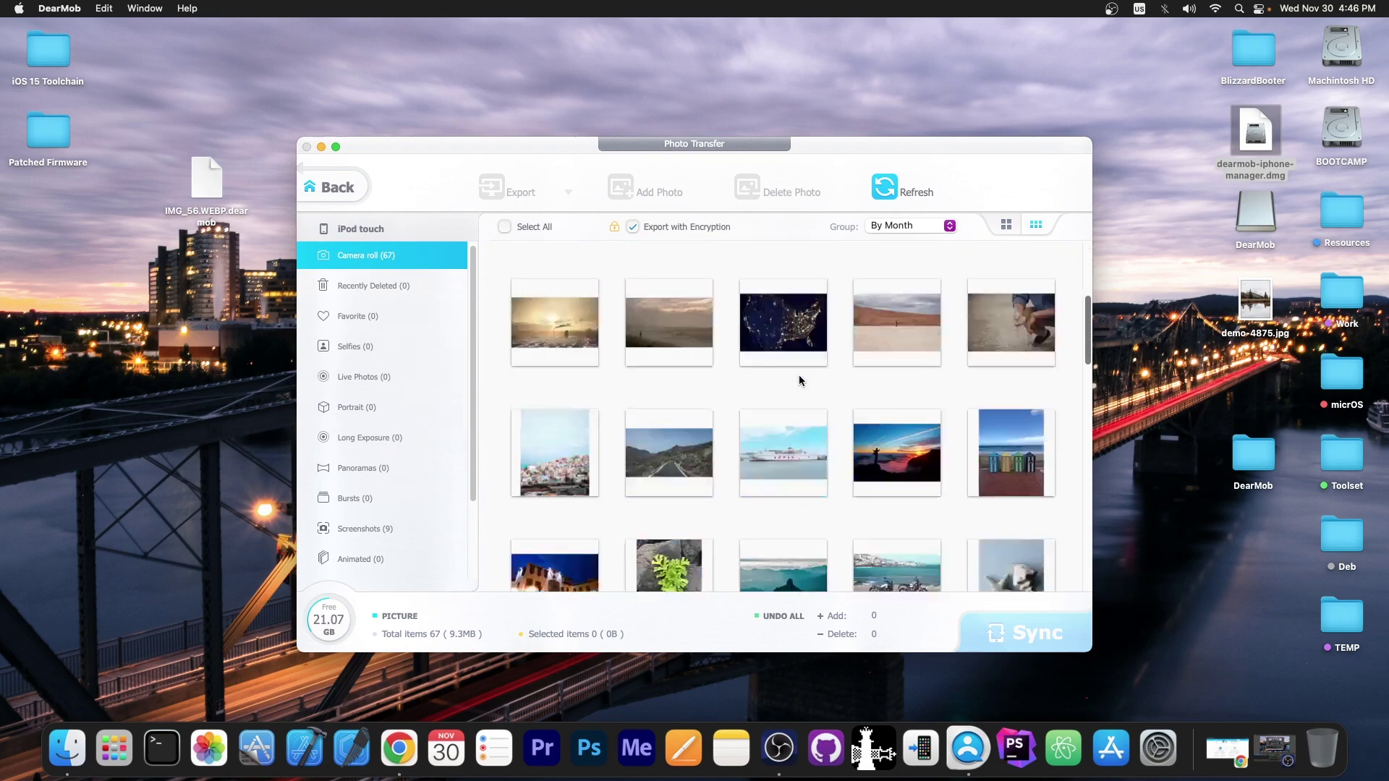
pyautogui.scroll(-3, 813, 360)
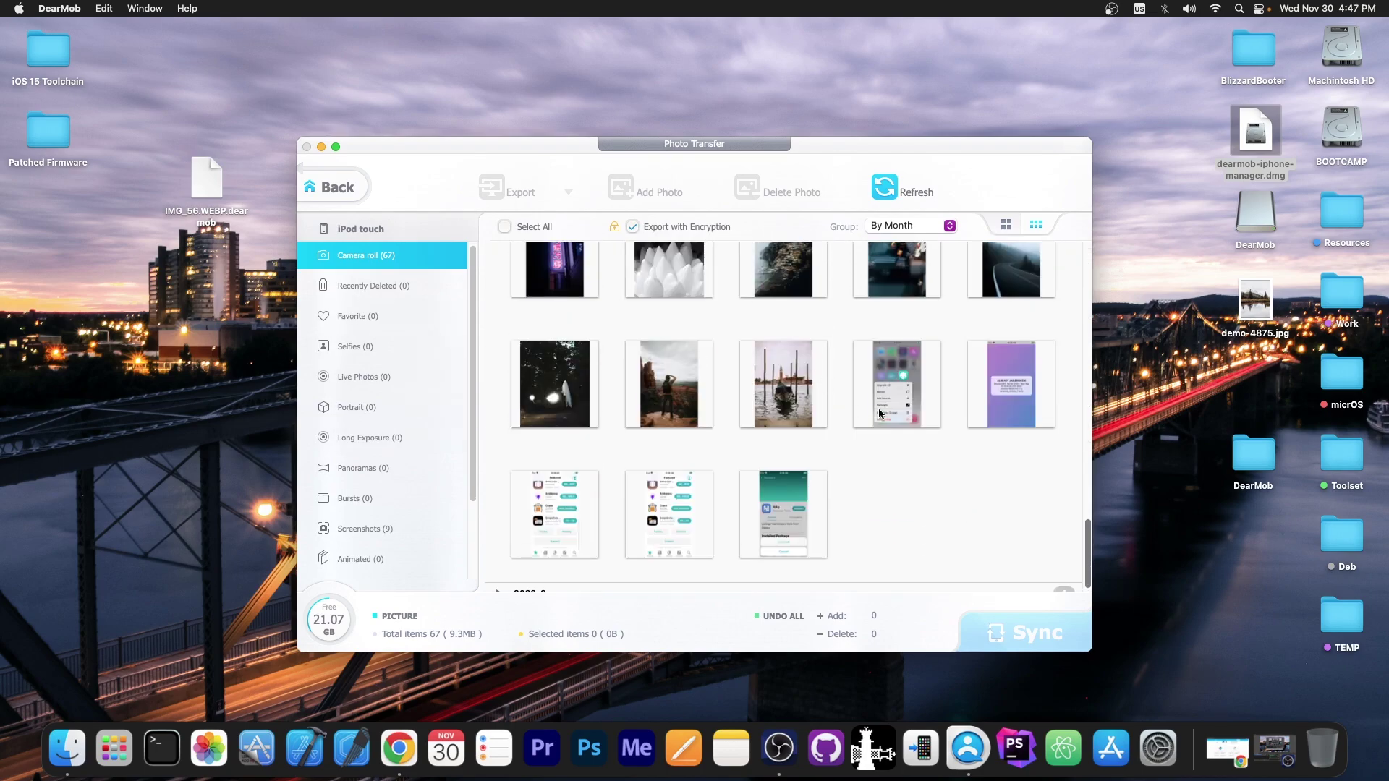
pyautogui.click(781, 403)
pyautogui.click(787, 192)
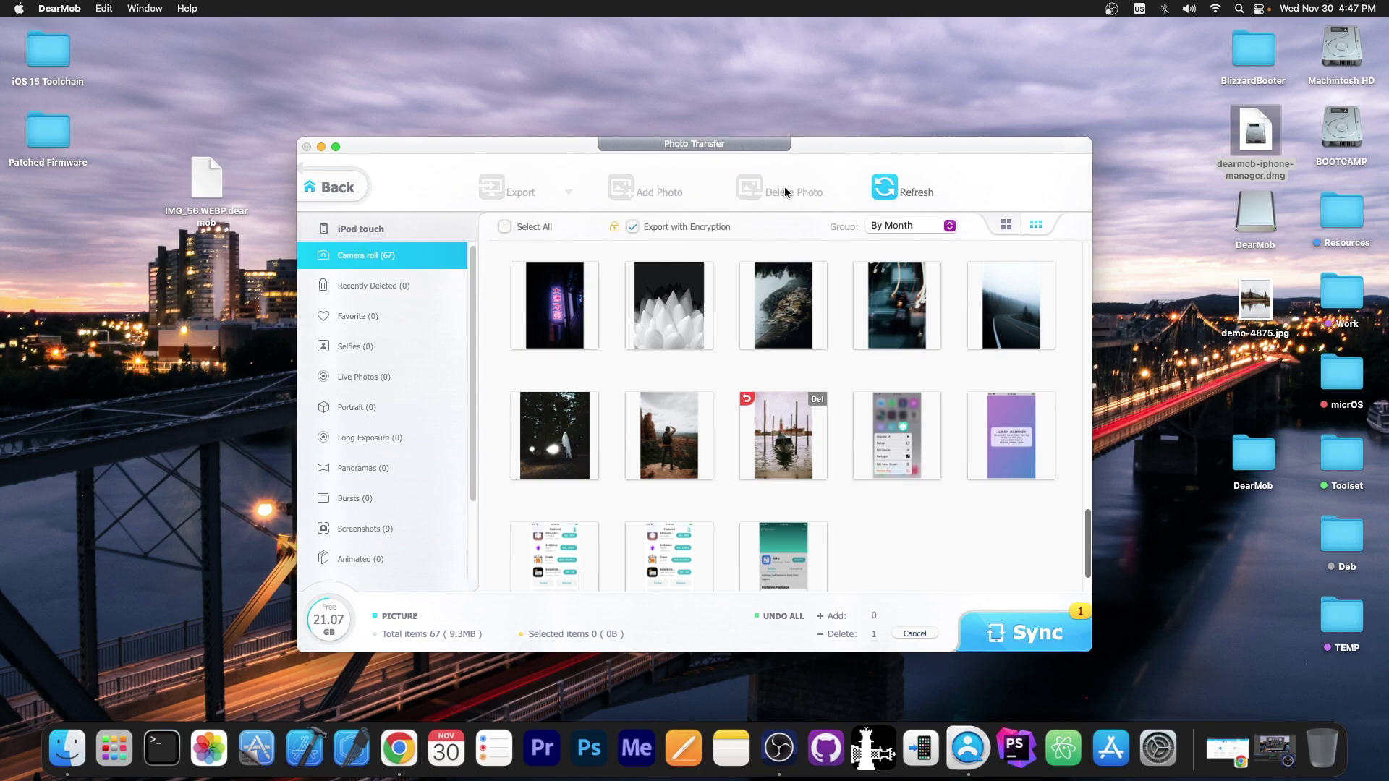
# Sync the deletion, dismiss the one-failure warning, and close DearMob iPhone Manager
pyautogui.click(1026, 634)
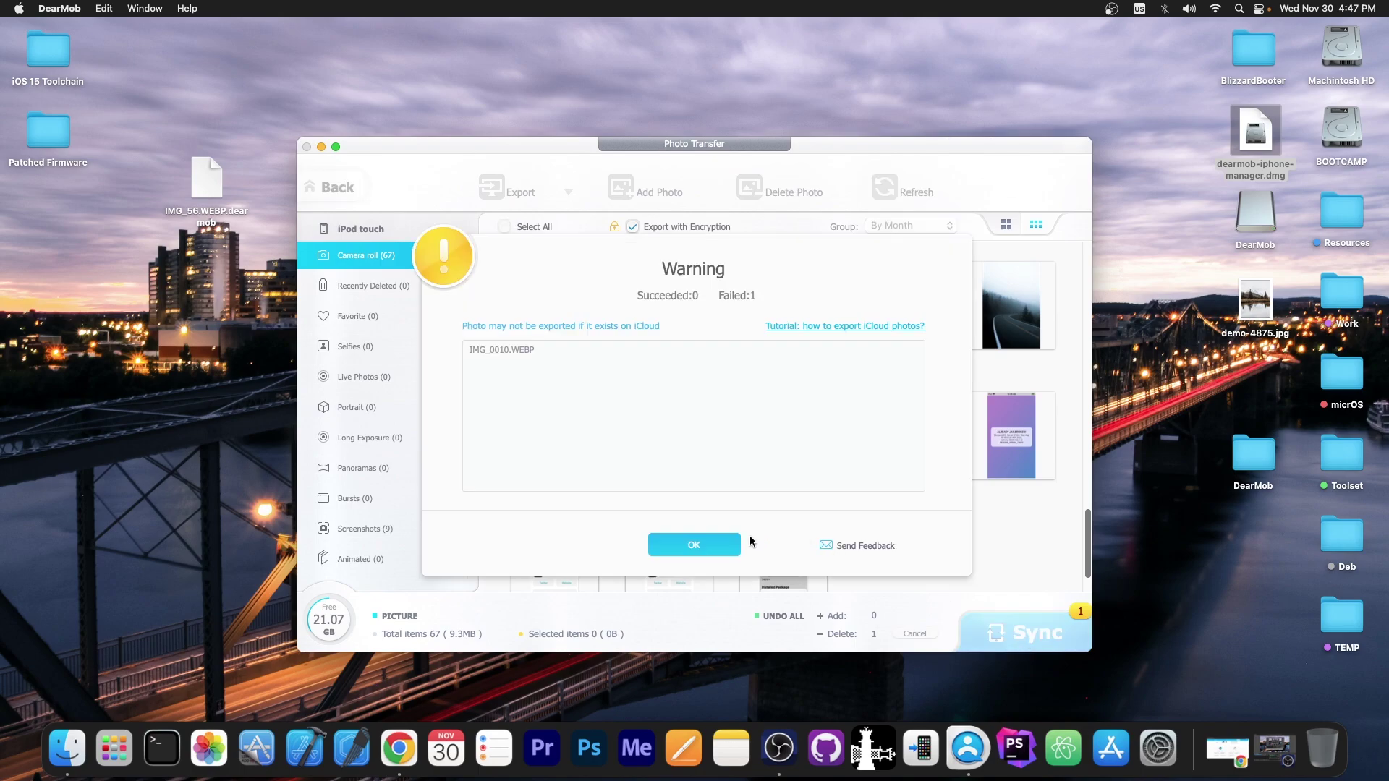
pyautogui.click(717, 542)
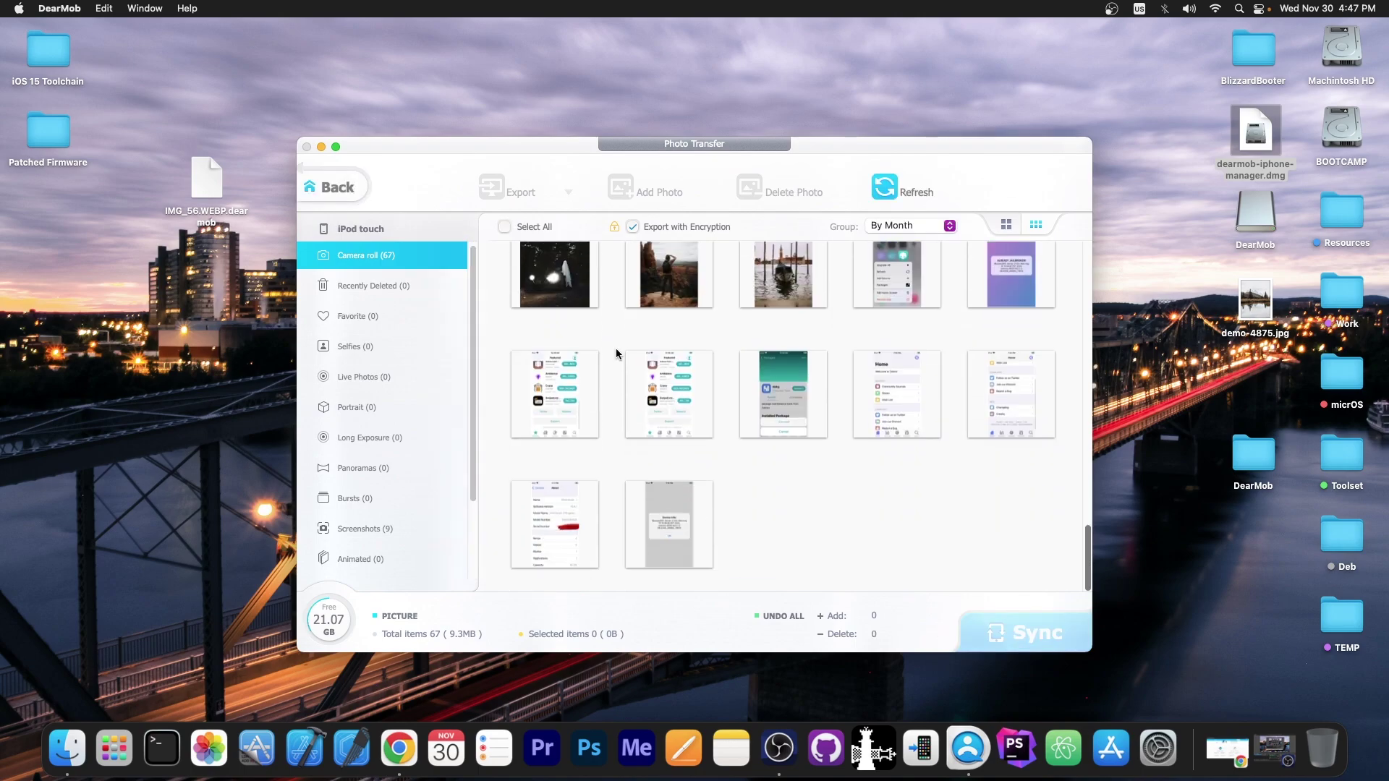
pyautogui.press('super+w')
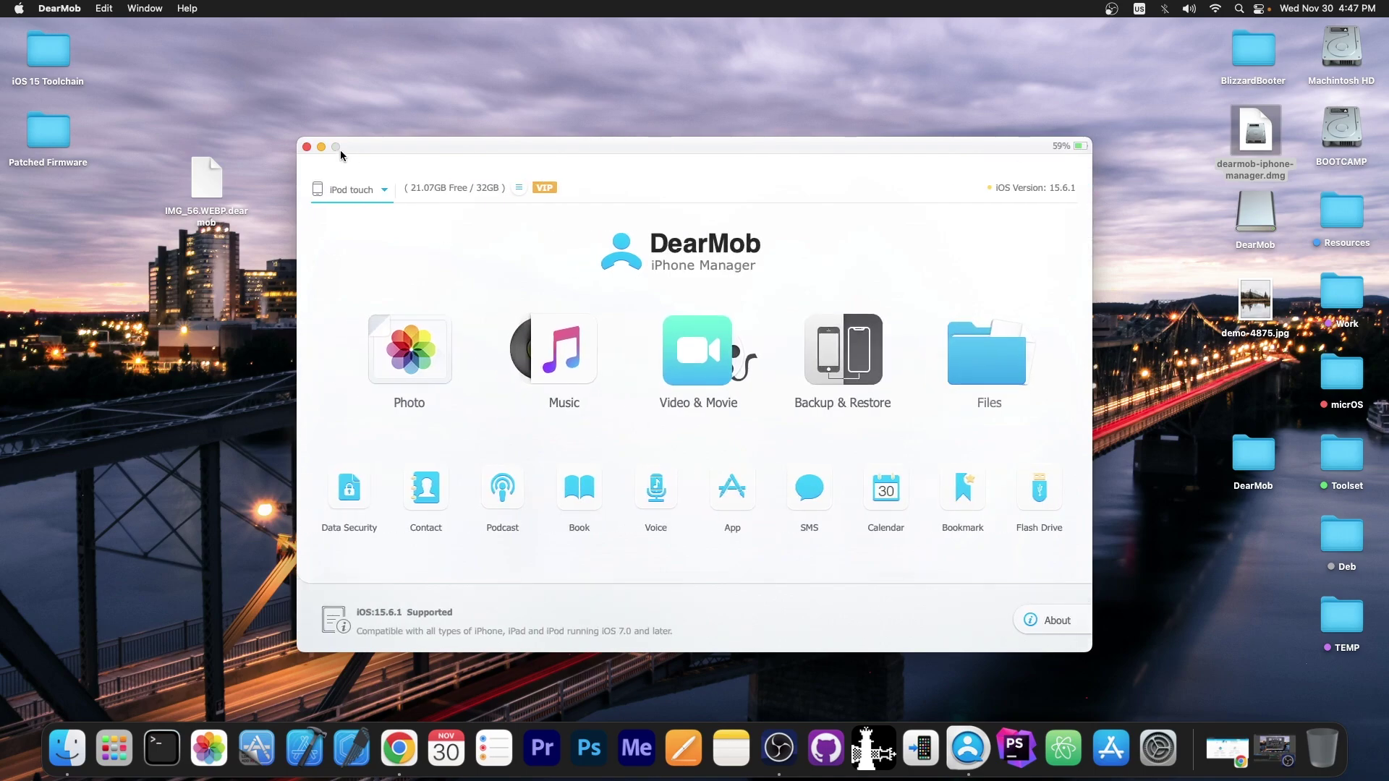
pyautogui.click(306, 147)
# Restore the DearMob product page in Chrome, read down to its backup features, then close Chrome
pyautogui.click(1228, 749)
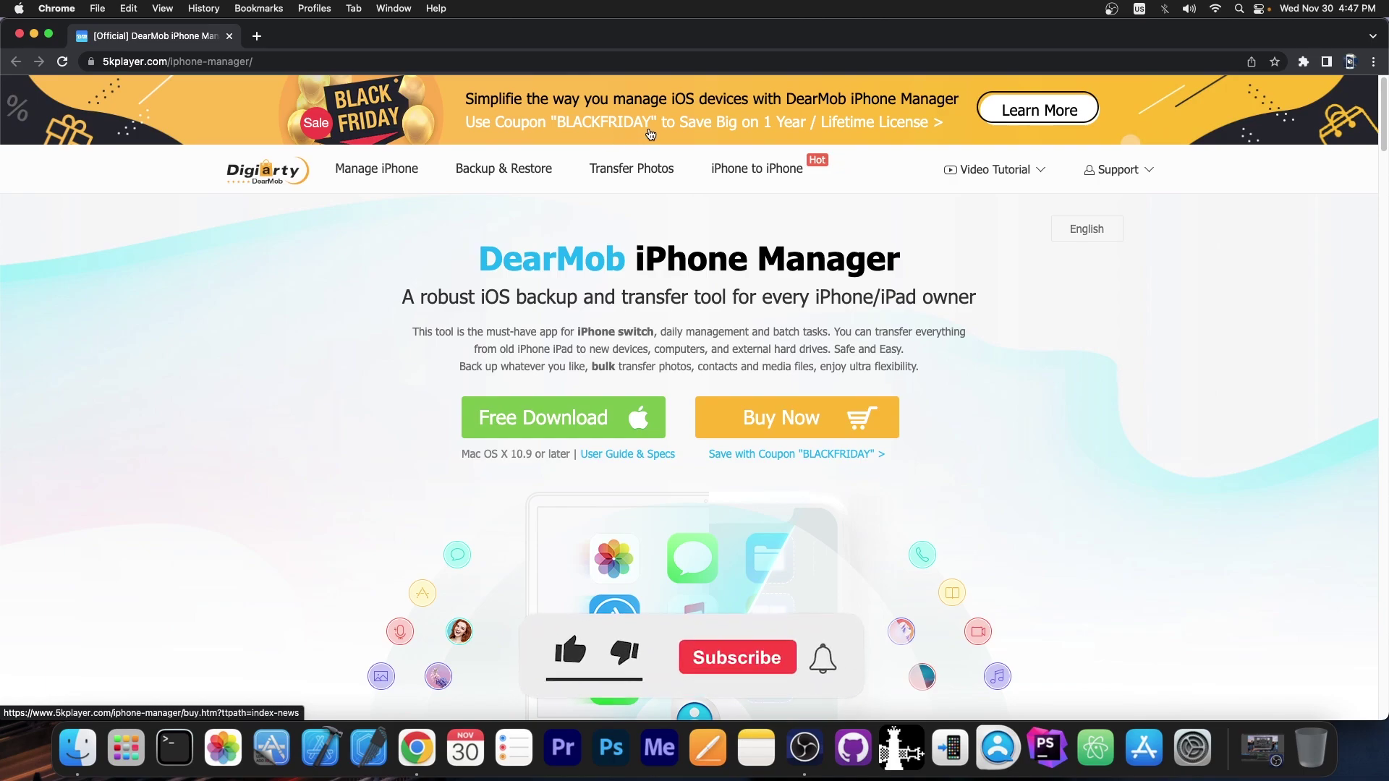
pyautogui.scroll(-6, 628, 163)
pyautogui.scroll(-10, 628, 163)
pyautogui.scroll(-8, 301, 164)
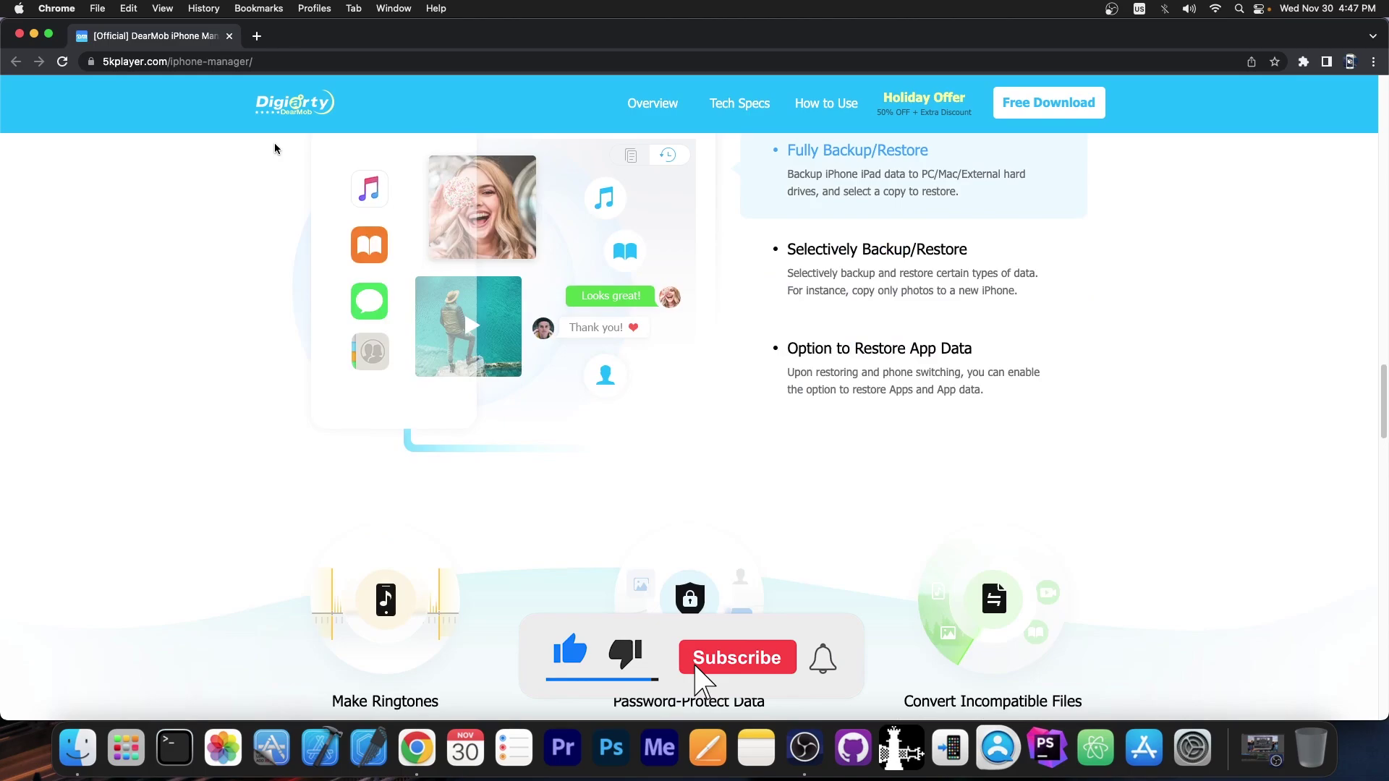
pyautogui.click(231, 36)
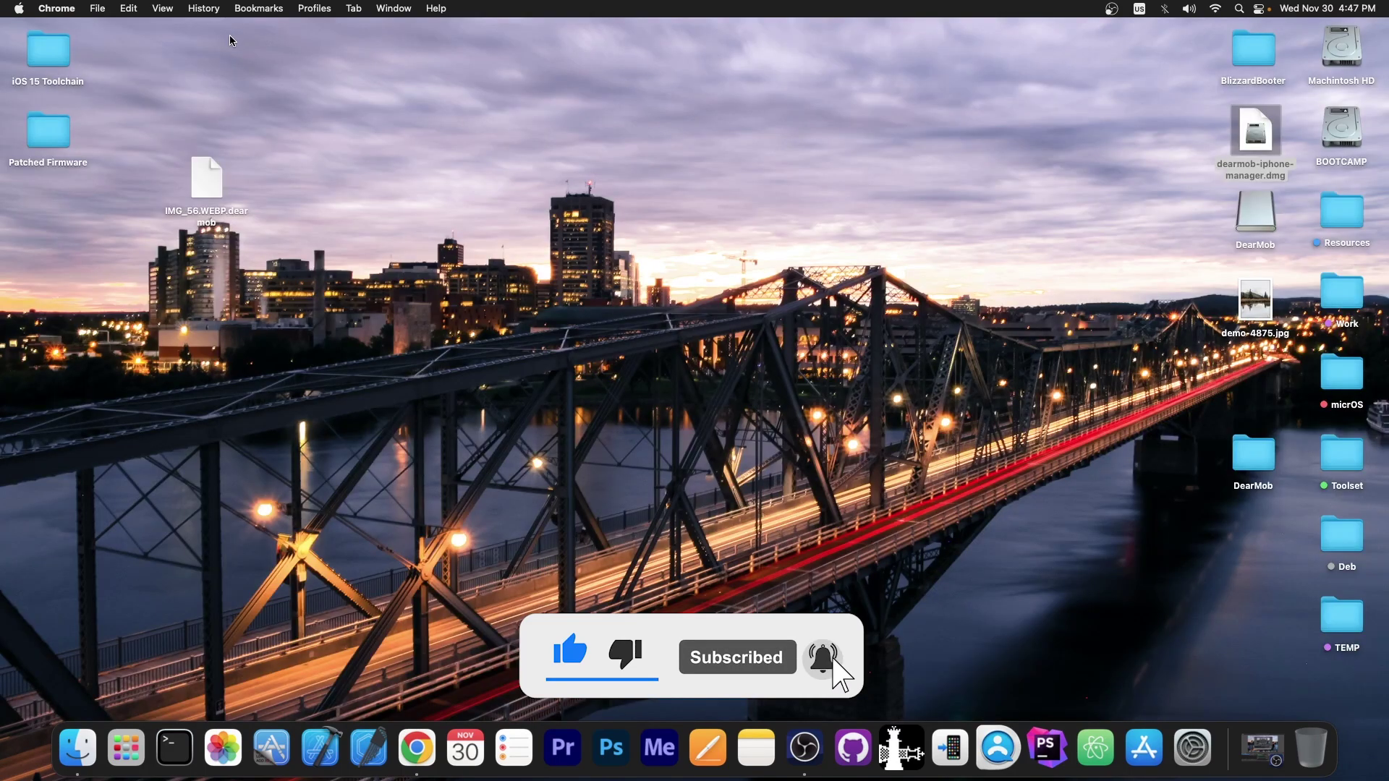